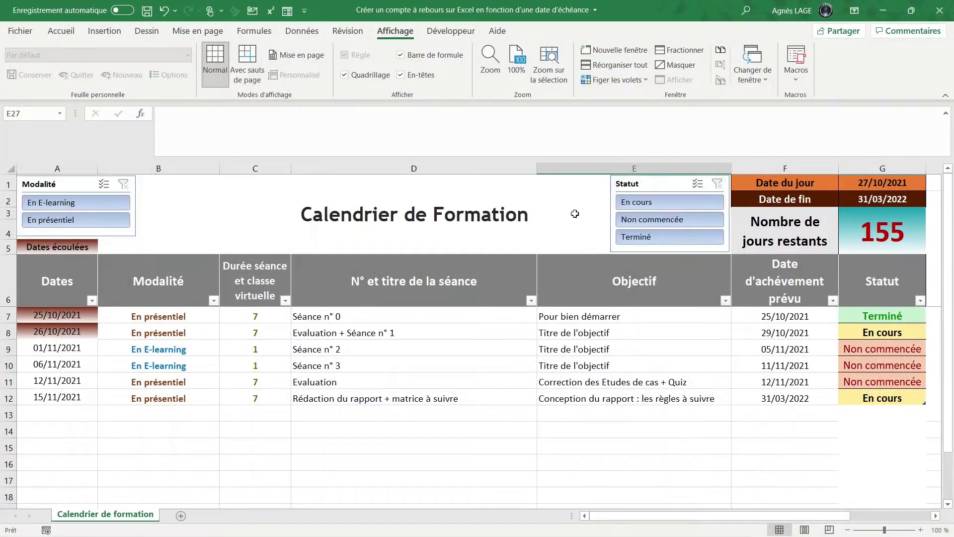
- Filter the calendar to En cours sessions using the Statut slicer
{"action": "left_click", "coordinate": [634, 204]}
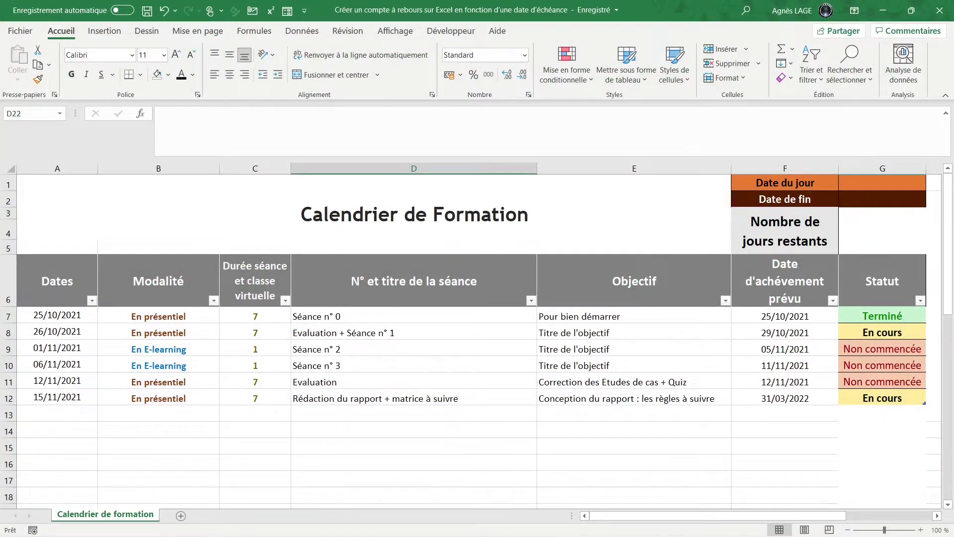
{"action": "left_click", "coordinate": [193, 353]}
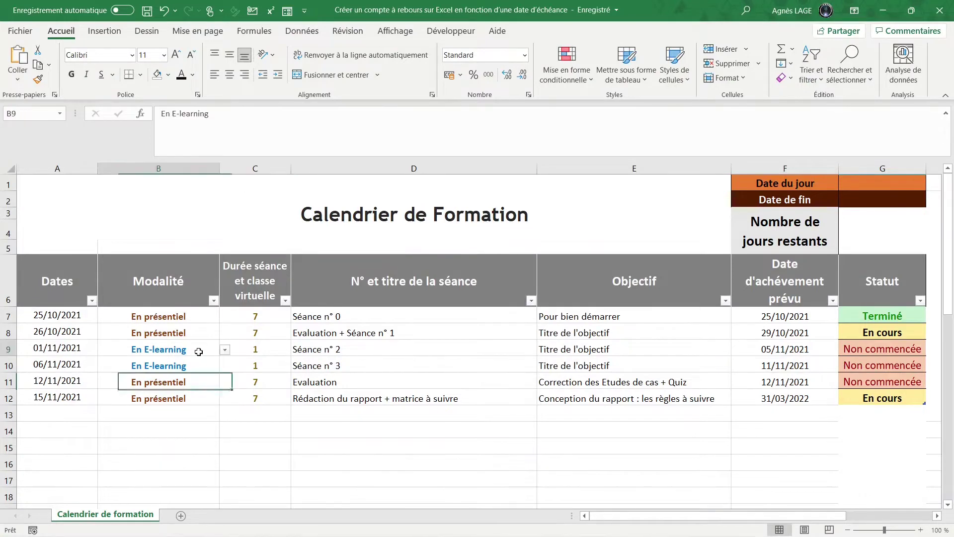
{"action": "left_click", "coordinate": [225, 349]}
{"action": "left_click", "coordinate": [149, 368]}
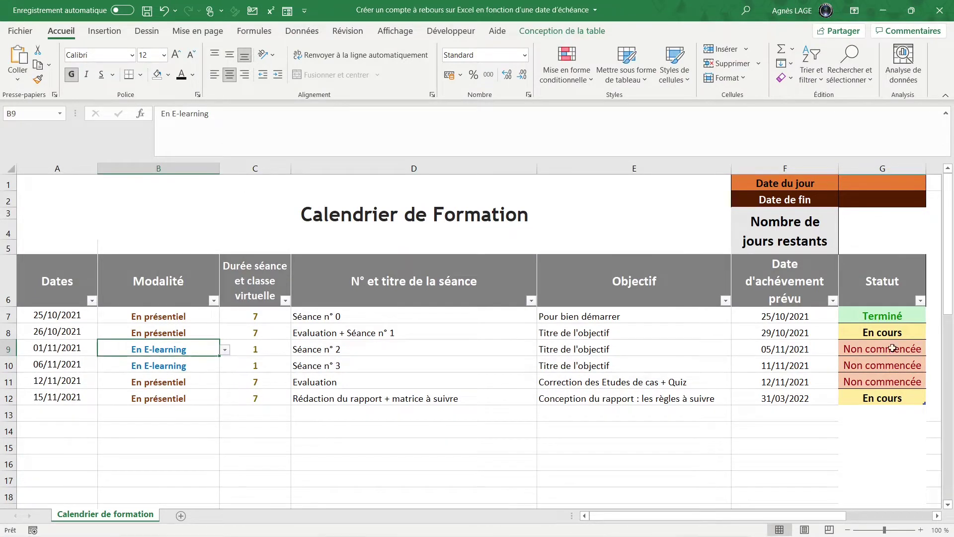
{"action": "left_click", "coordinate": [889, 337]}
{"action": "left_click", "coordinate": [931, 333]}
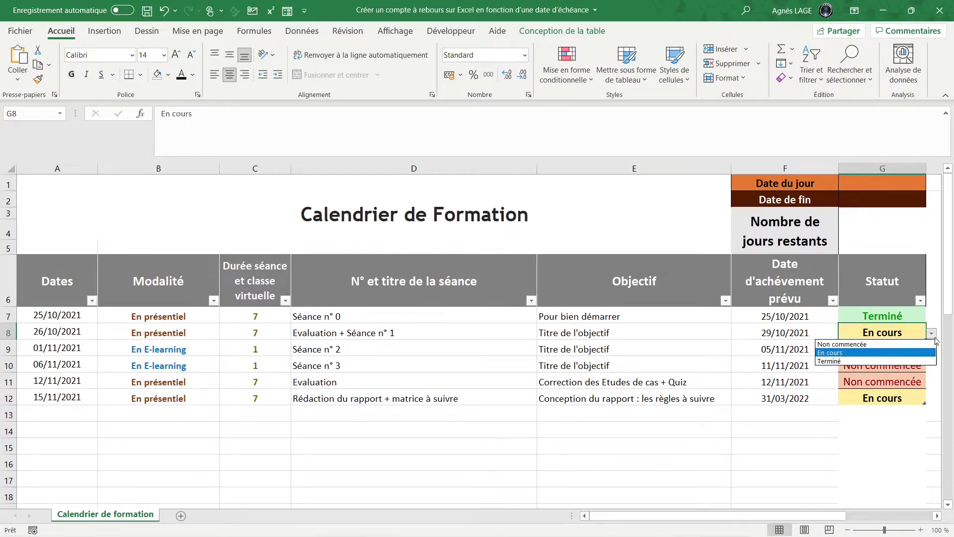
{"action": "left_click", "coordinate": [889, 356]}
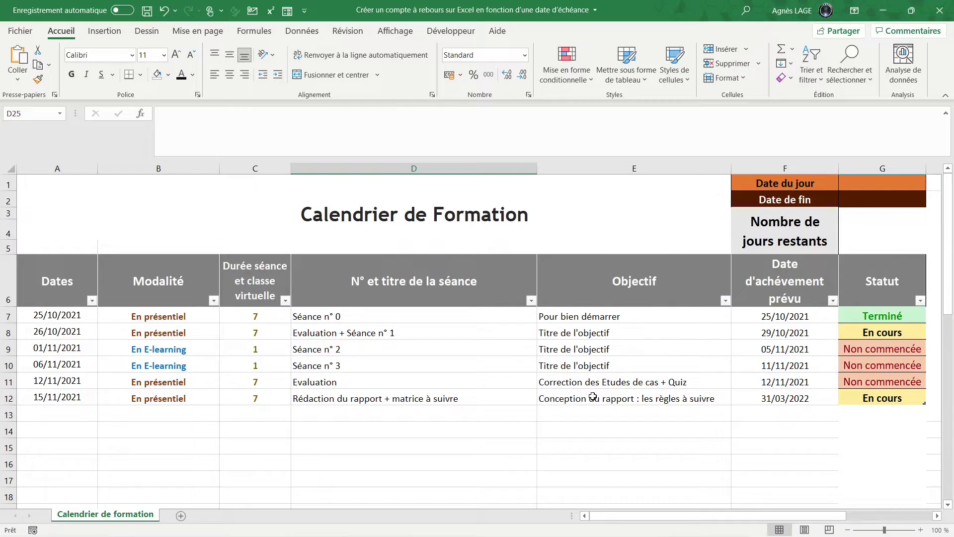
{"action": "key", "text": "Right"}
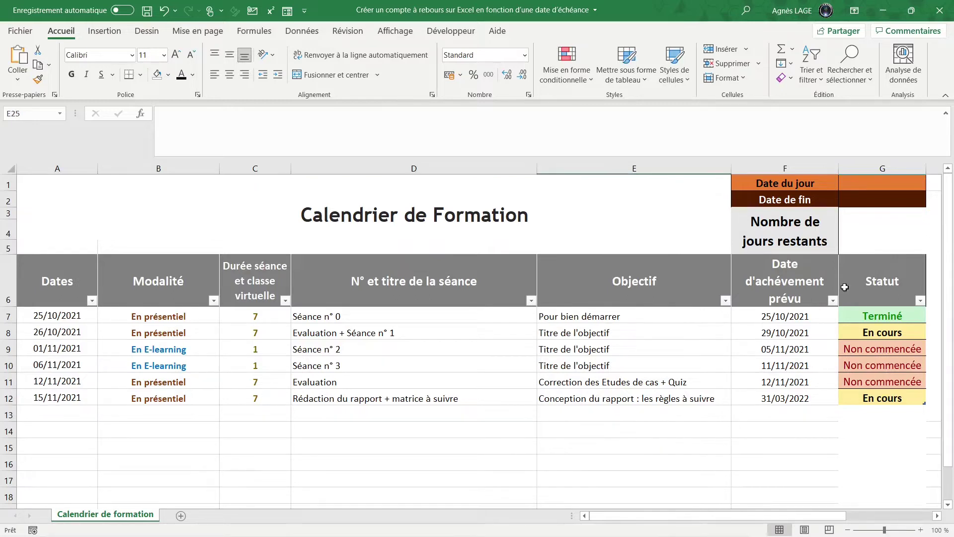
- Enter =AUJOURDHUI() in G1 and the end date 31/03/2022 in G2
{"action": "left_click", "coordinate": [873, 183]}
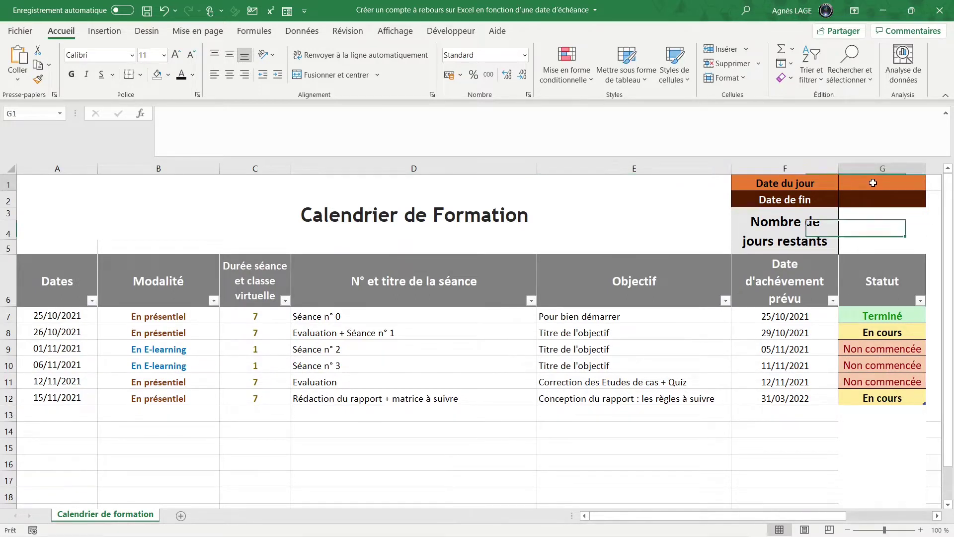
{"action": "type", "text": "="}
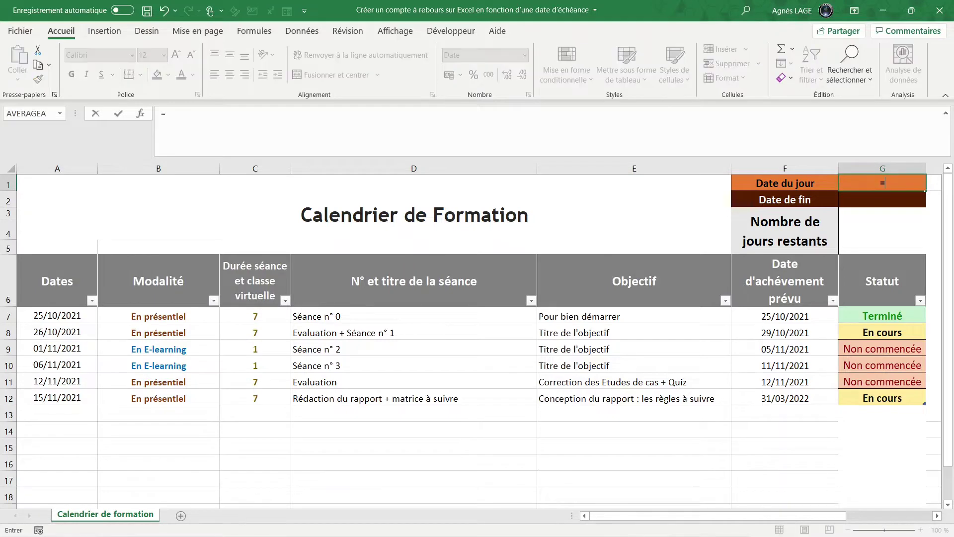
{"action": "type", "text": "aujou"}
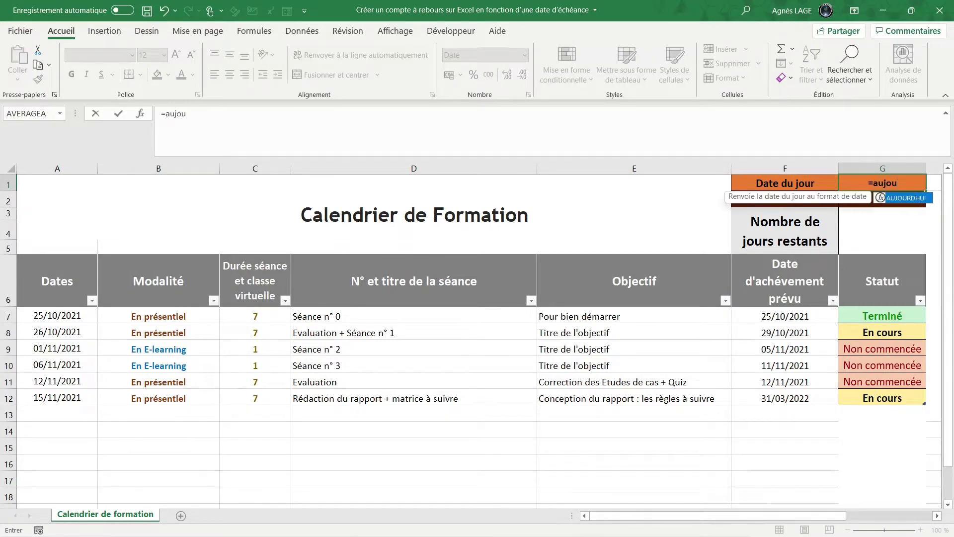
{"action": "double_click", "coordinate": [907, 198]}
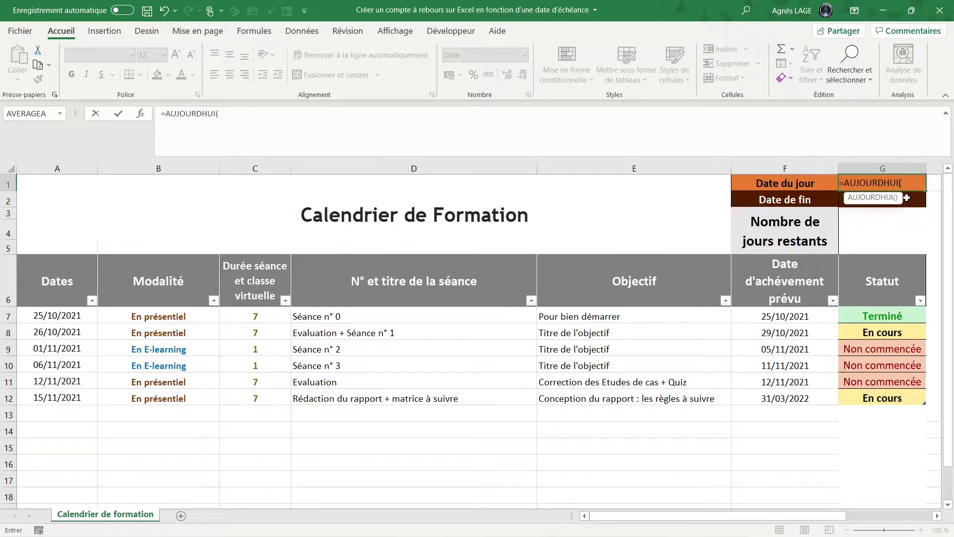
{"action": "type", "text": ")"}
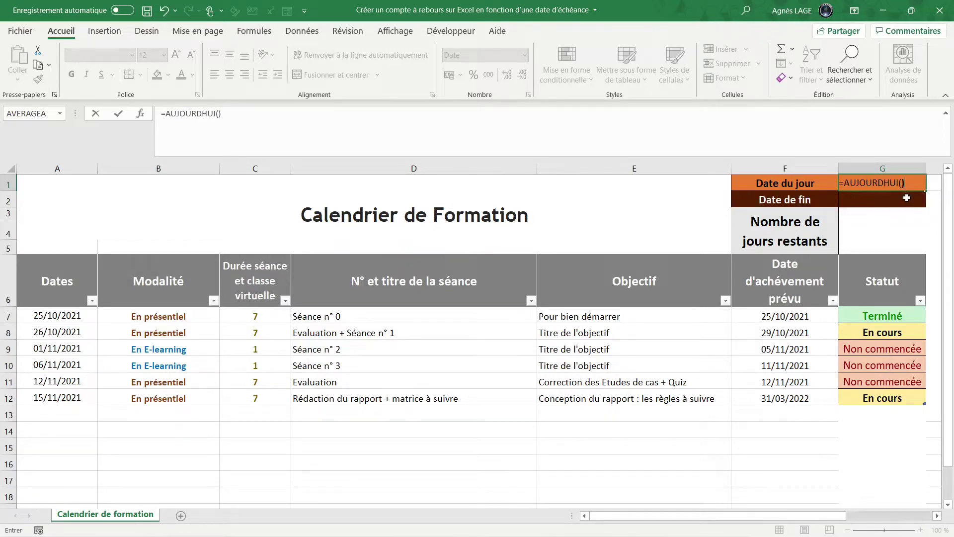
{"action": "key", "text": "Return"}
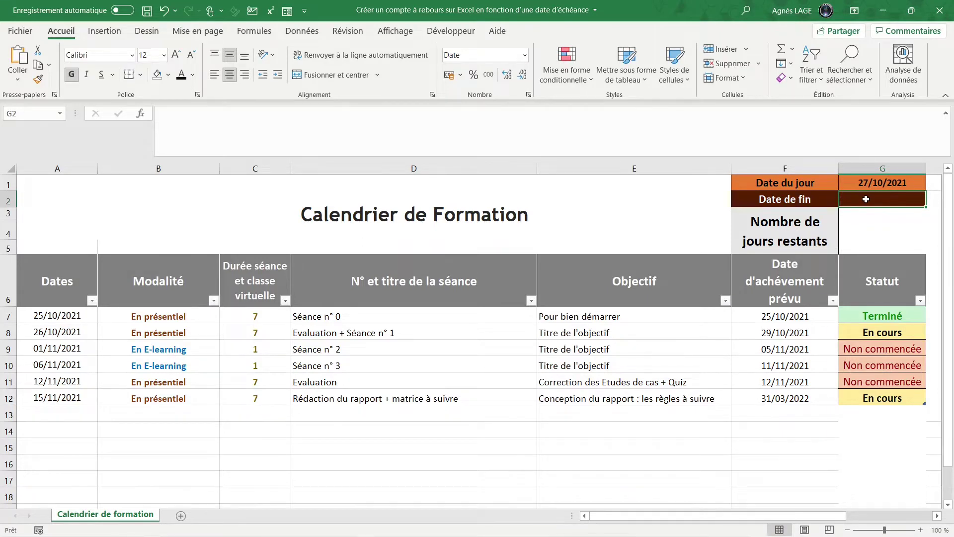
{"action": "type", "text": "3"}
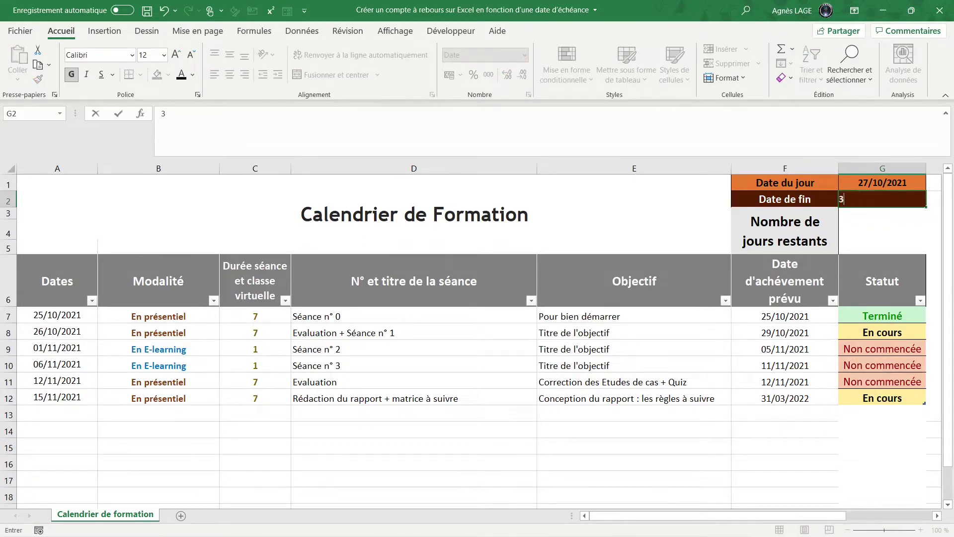
{"action": "type", "text": "1/03/2"}
{"action": "type", "text": "022"}
{"action": "key", "text": "Return"}
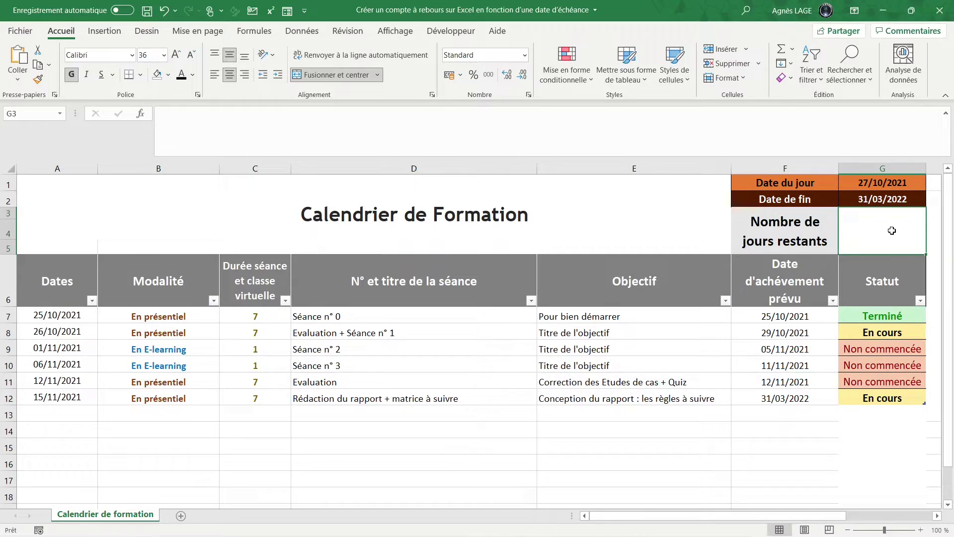
- Fill G3 with a white-and-teal horizontal gradient, teal at the top
{"action": "right_click", "coordinate": [892, 230]}
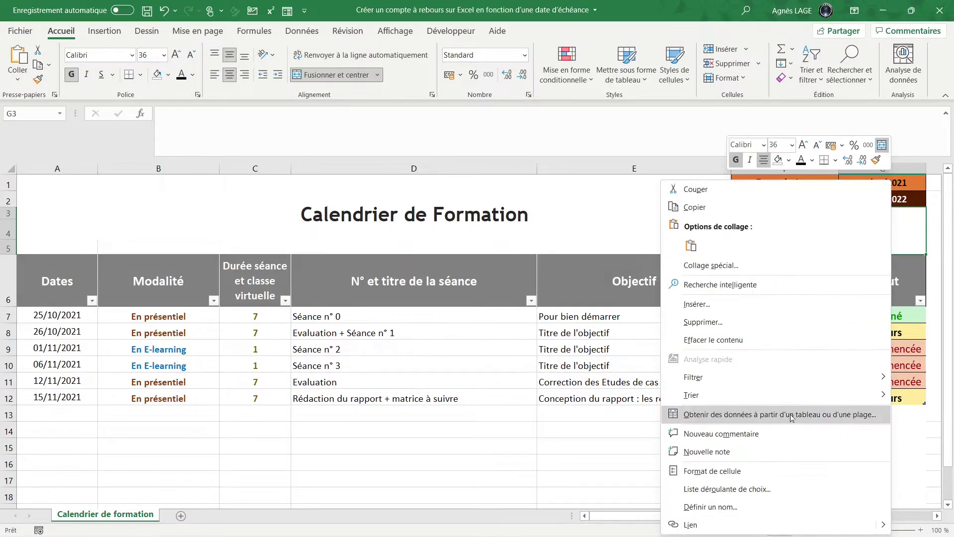
{"action": "left_click", "coordinate": [736, 471]}
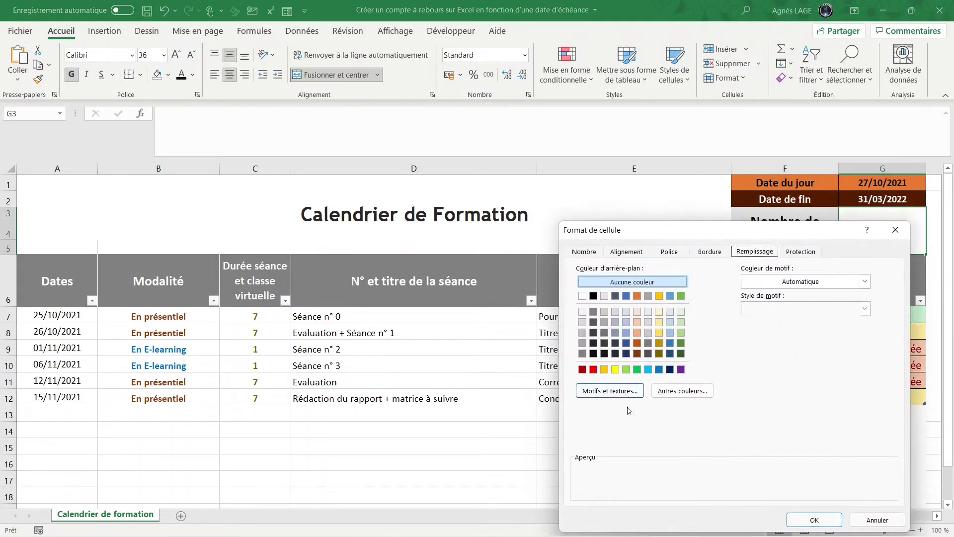
{"action": "left_click", "coordinate": [607, 391]}
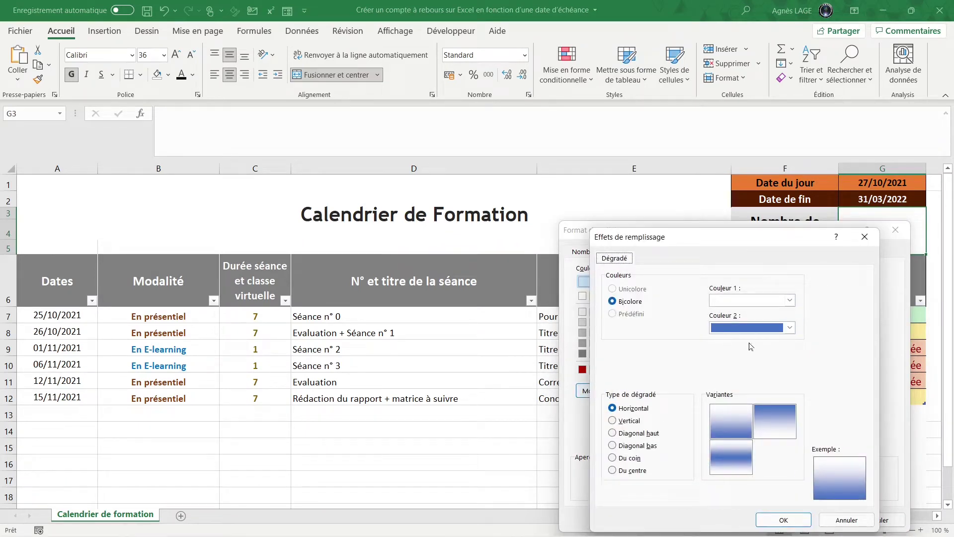
{"action": "left_click", "coordinate": [789, 300]}
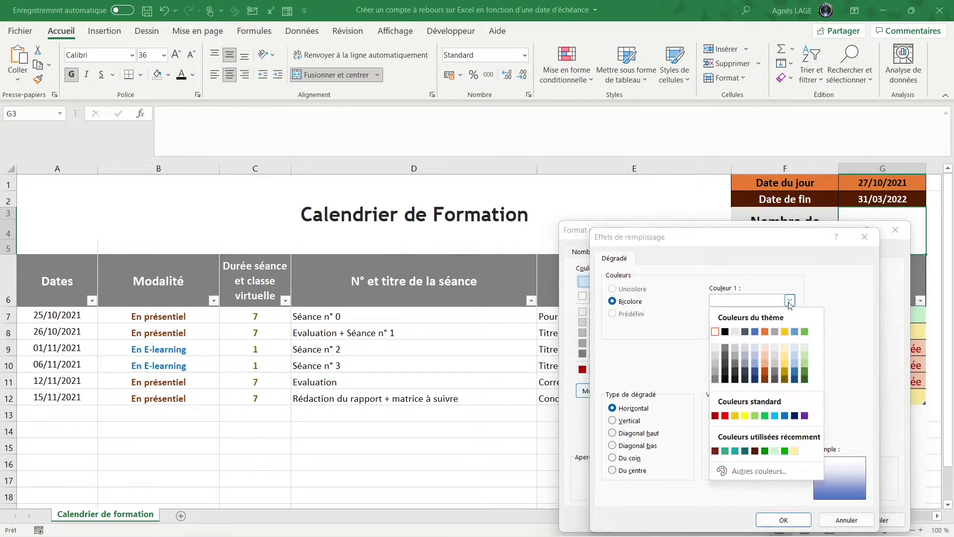
{"action": "left_click", "coordinate": [789, 301]}
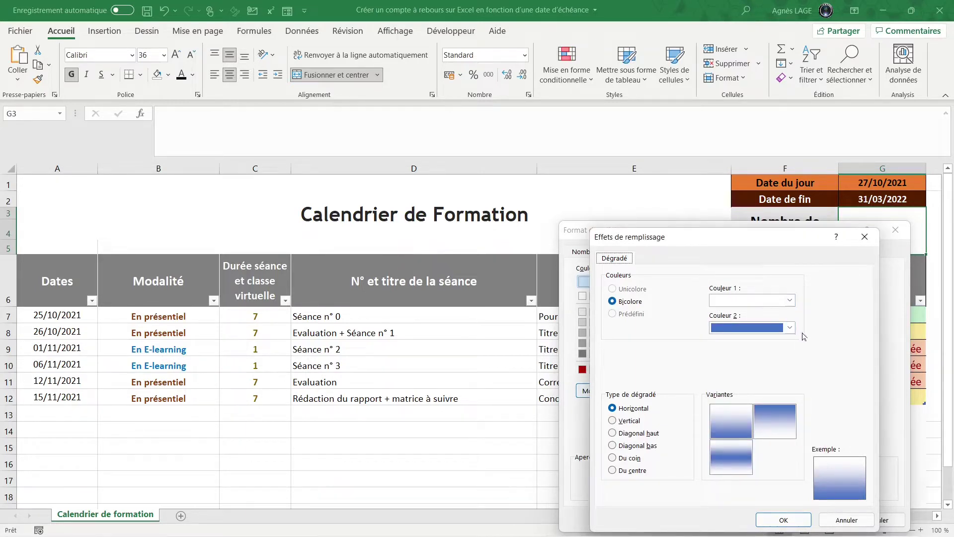
{"action": "left_click", "coordinate": [789, 328]}
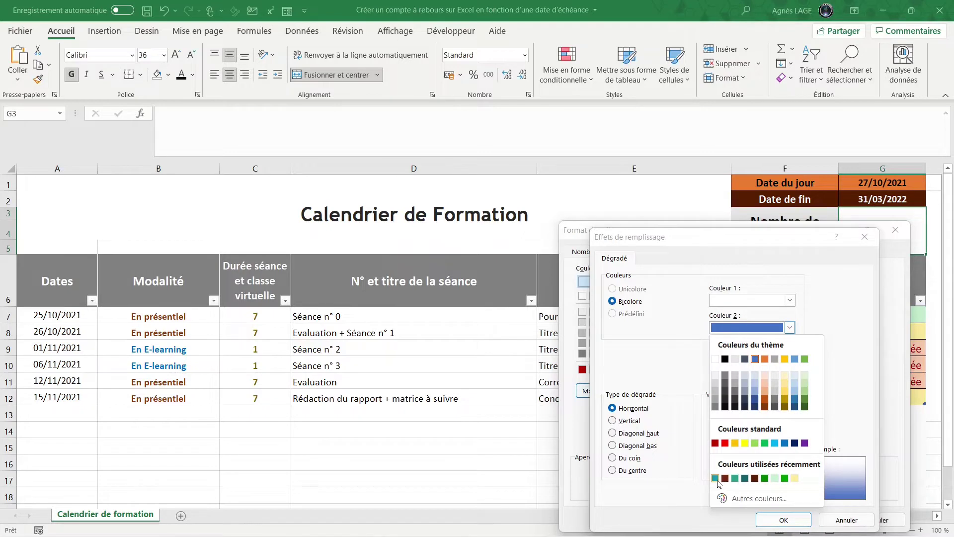
{"action": "left_click", "coordinate": [715, 478]}
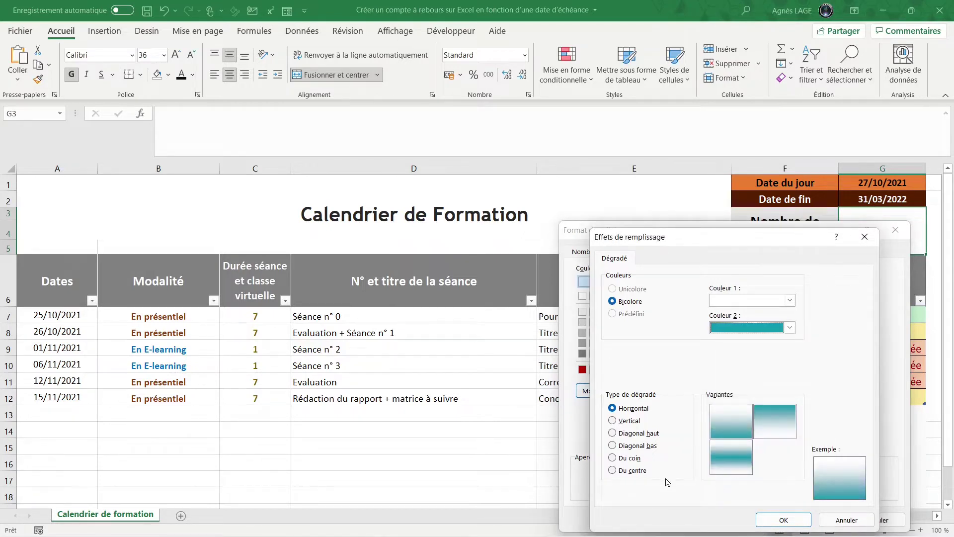
{"action": "left_click", "coordinate": [612, 421]}
{"action": "left_click", "coordinate": [613, 432]}
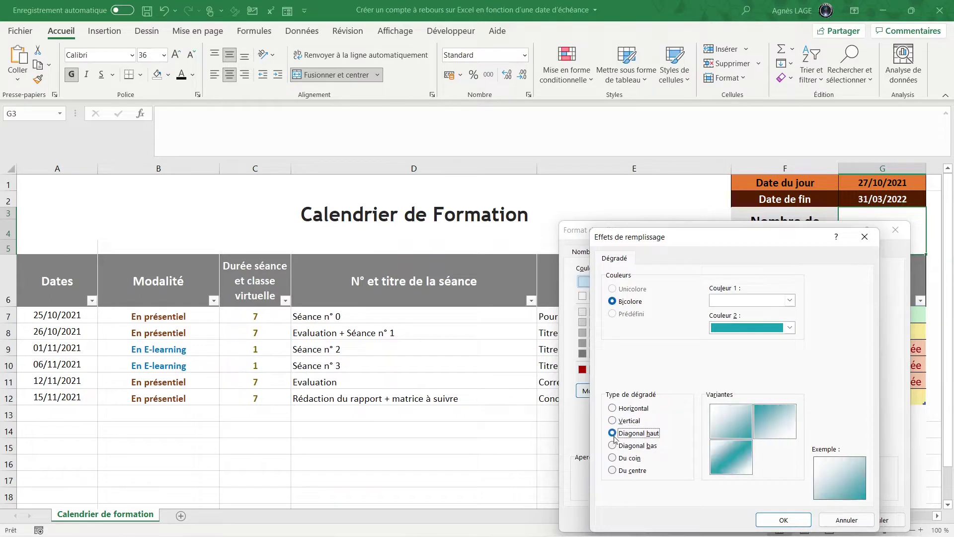
{"action": "left_click", "coordinate": [613, 409]}
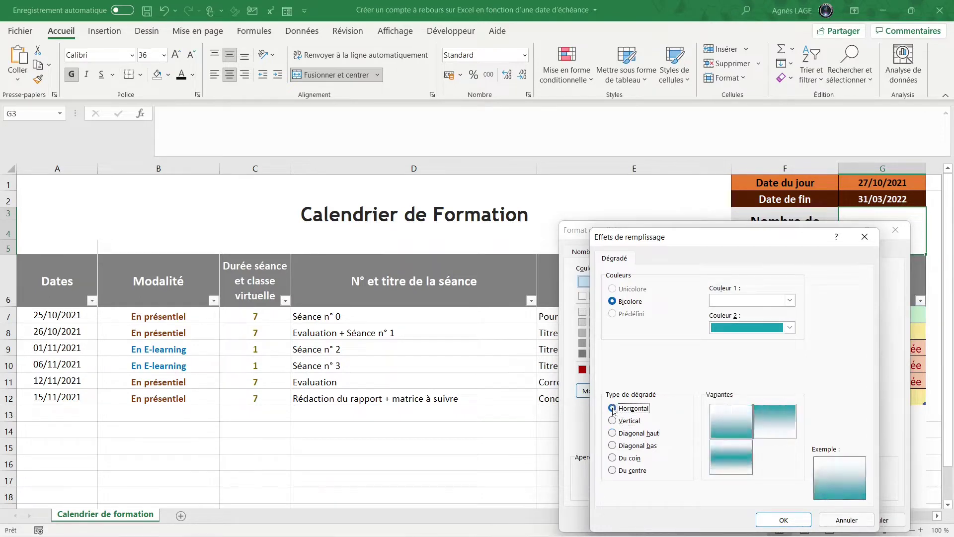
{"action": "left_click", "coordinate": [777, 418]}
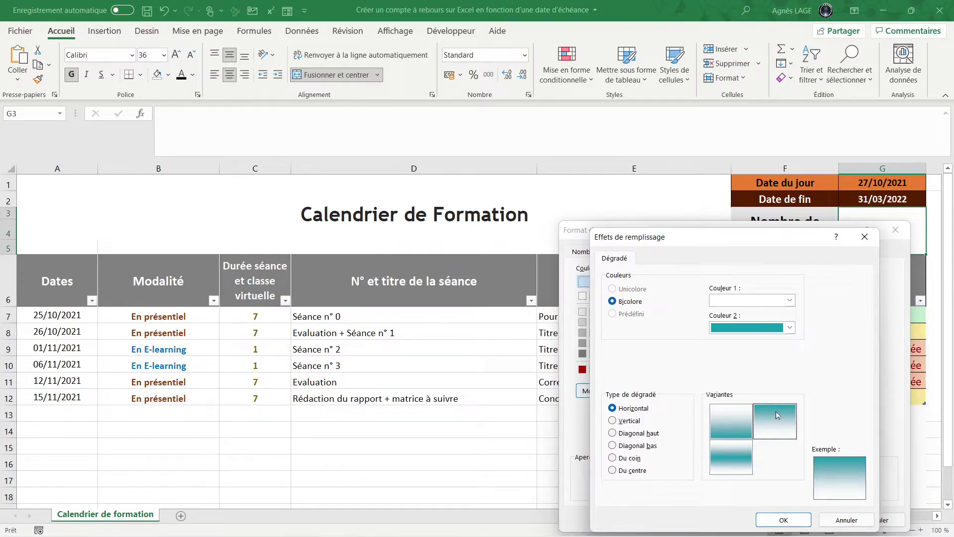
{"action": "left_click", "coordinate": [795, 519]}
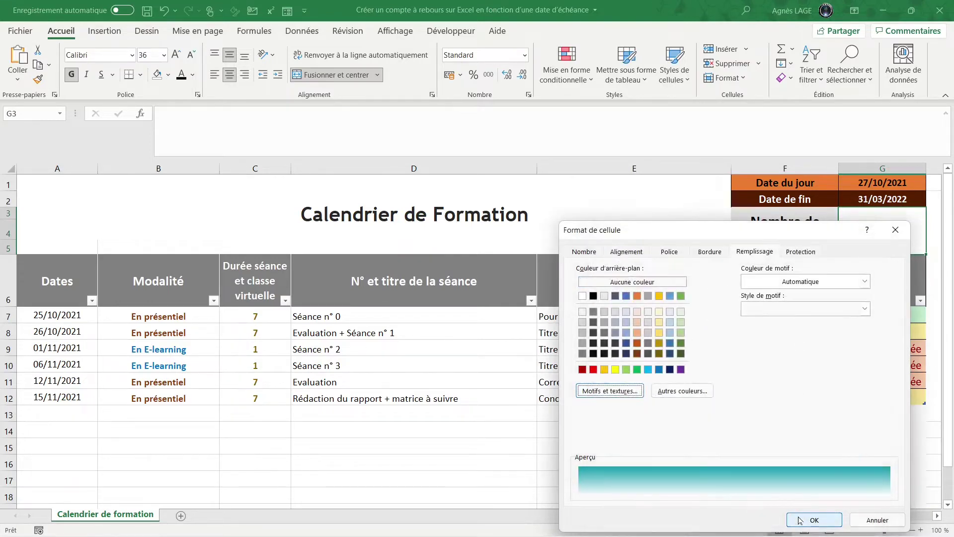
{"action": "left_click", "coordinate": [800, 520]}
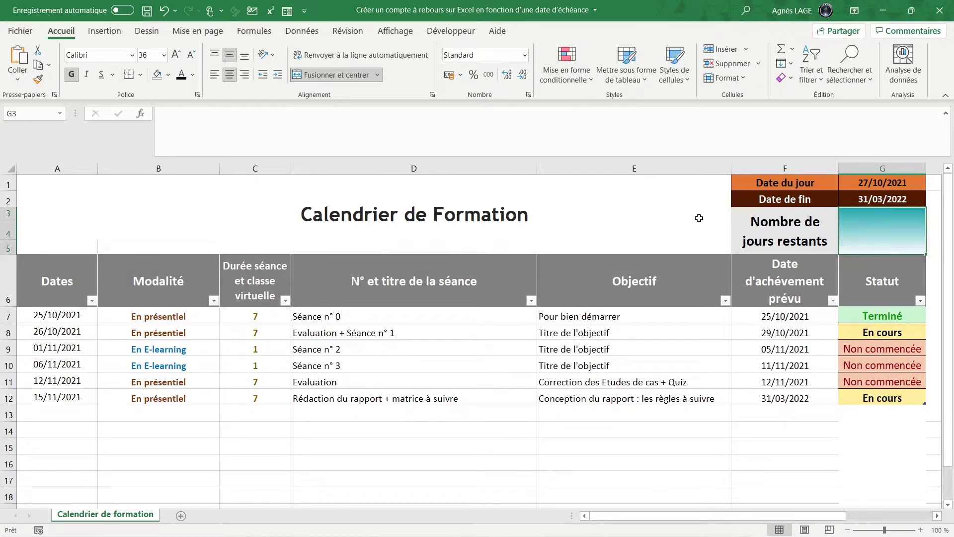
- Make G3's text dark red and enter =G2-G1, showing 155 days remaining
{"action": "left_click", "coordinate": [192, 75]}
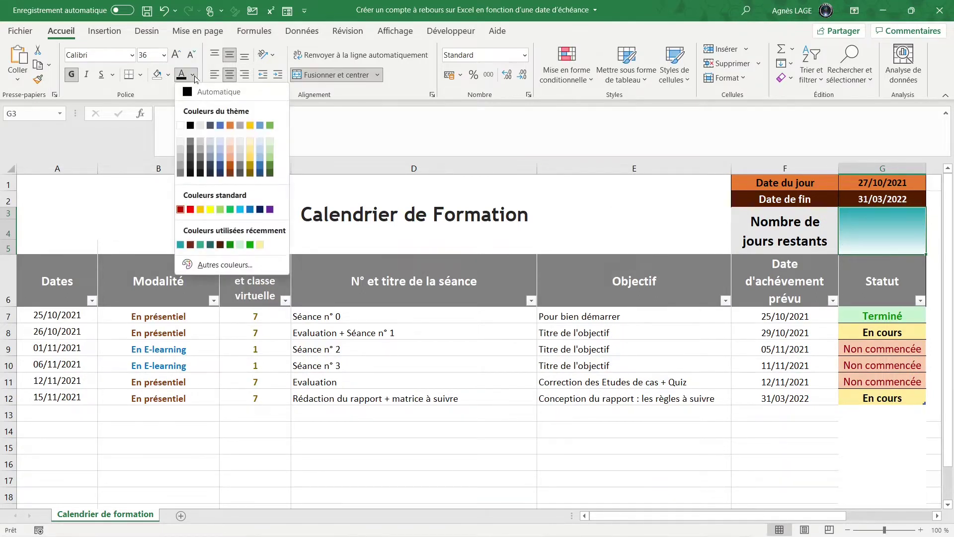
{"action": "left_click", "coordinate": [180, 209]}
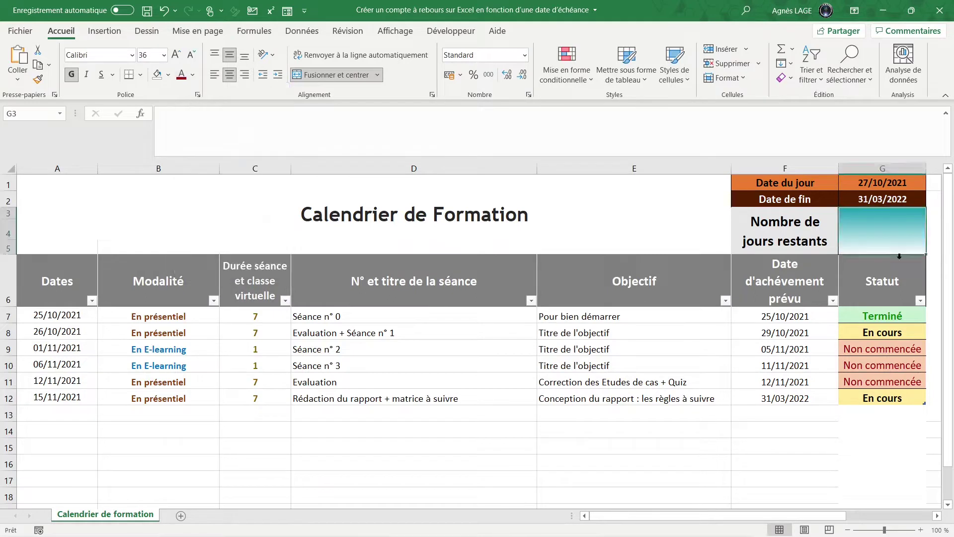
{"action": "type", "text": "="}
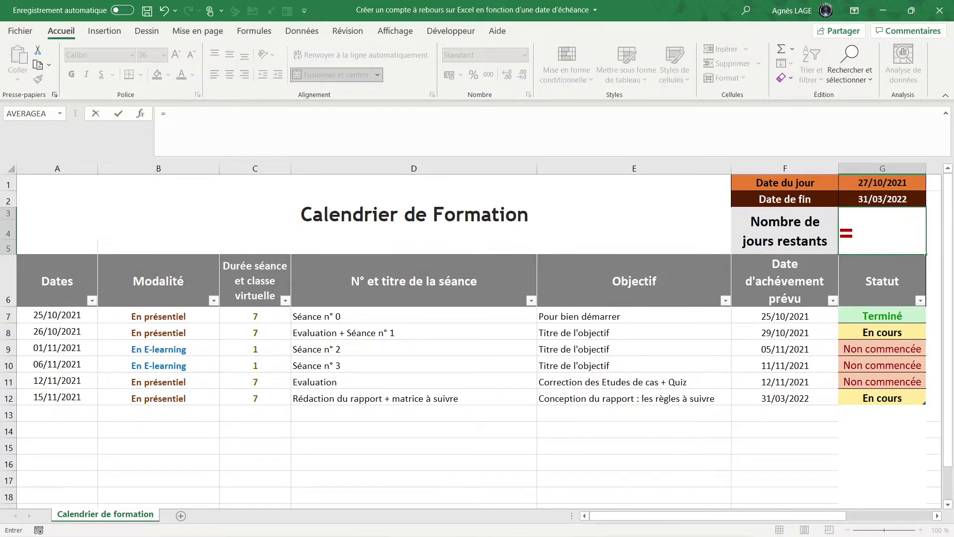
{"action": "left_click", "coordinate": [880, 200]}
{"action": "type", "text": "-"}
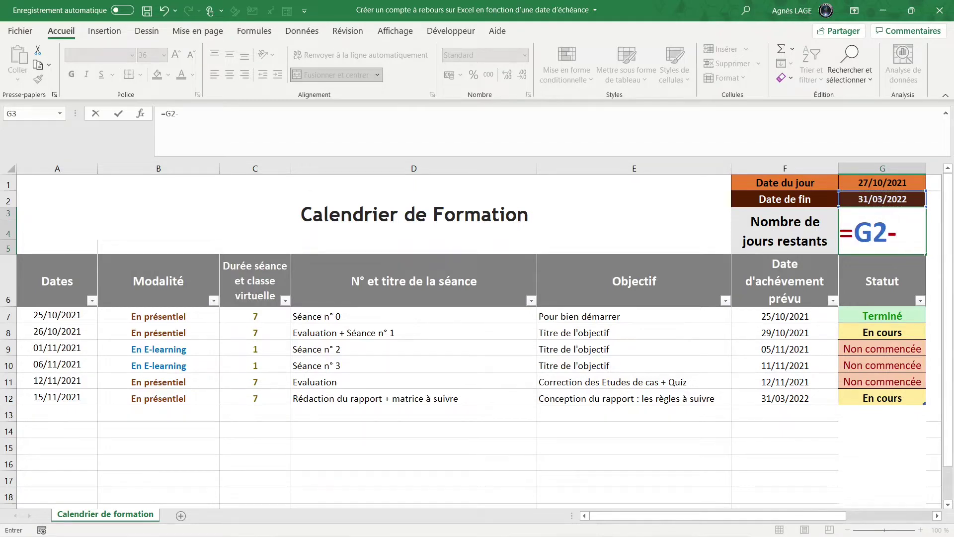
{"action": "left_click", "coordinate": [878, 183]}
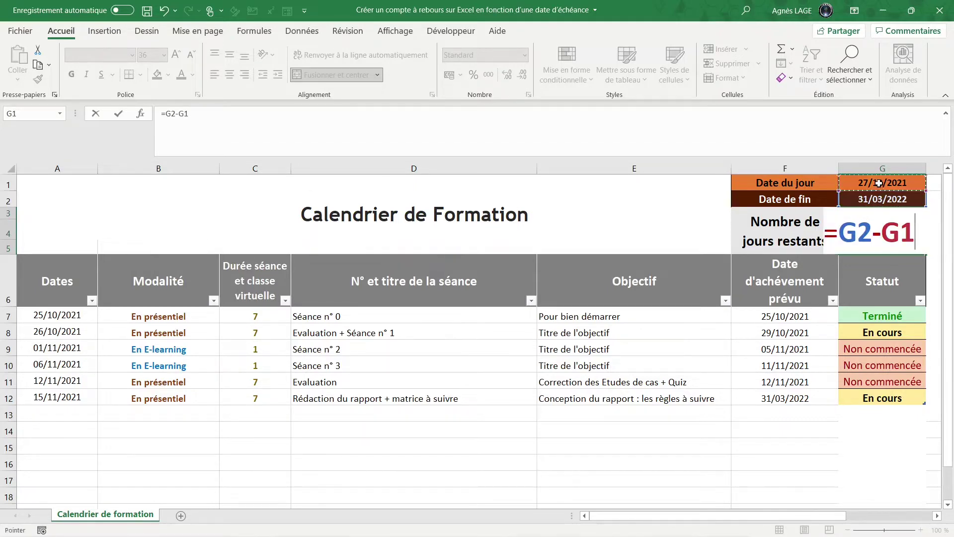
{"action": "key", "text": "Return"}
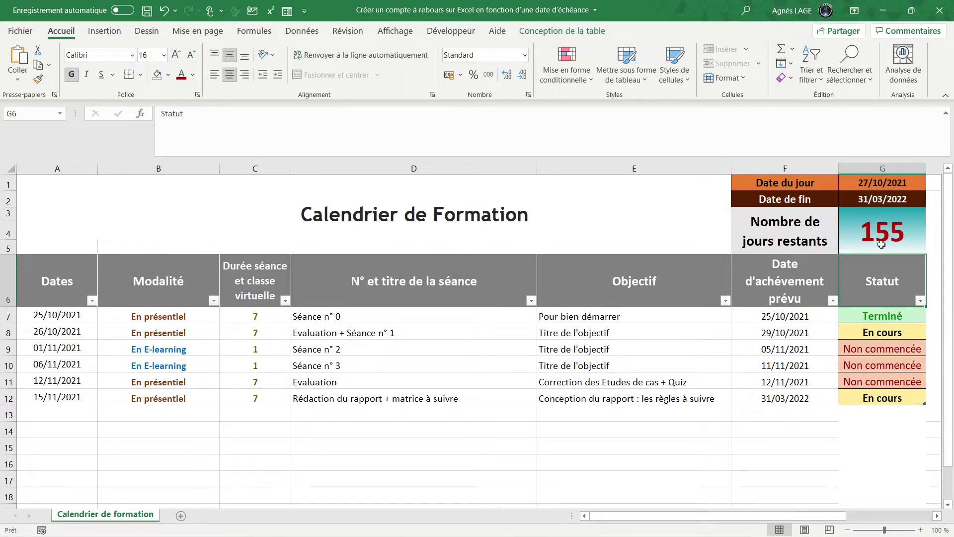
{"action": "left_click", "coordinate": [869, 183]}
{"action": "key", "text": "F2"}
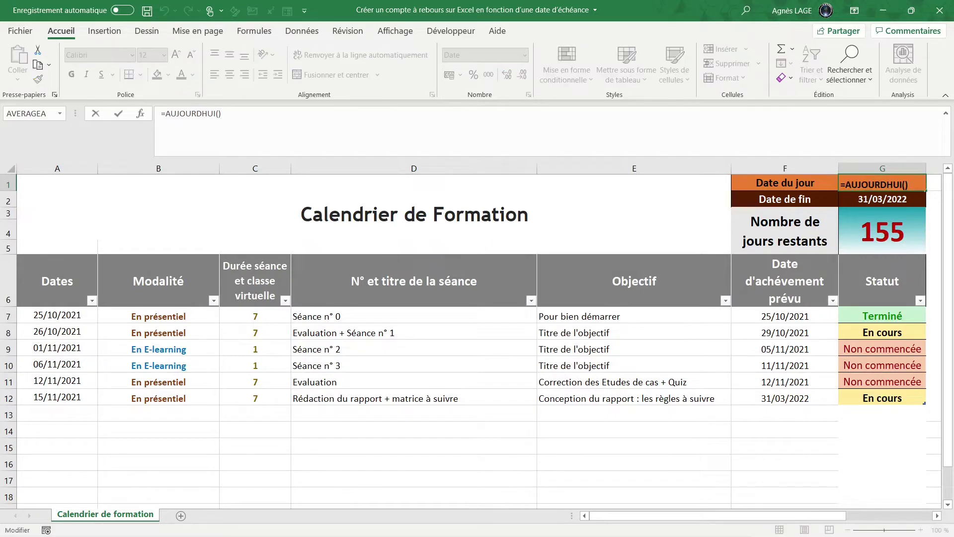
{"action": "type", "text": "+1"}
{"action": "key", "text": "Return"}
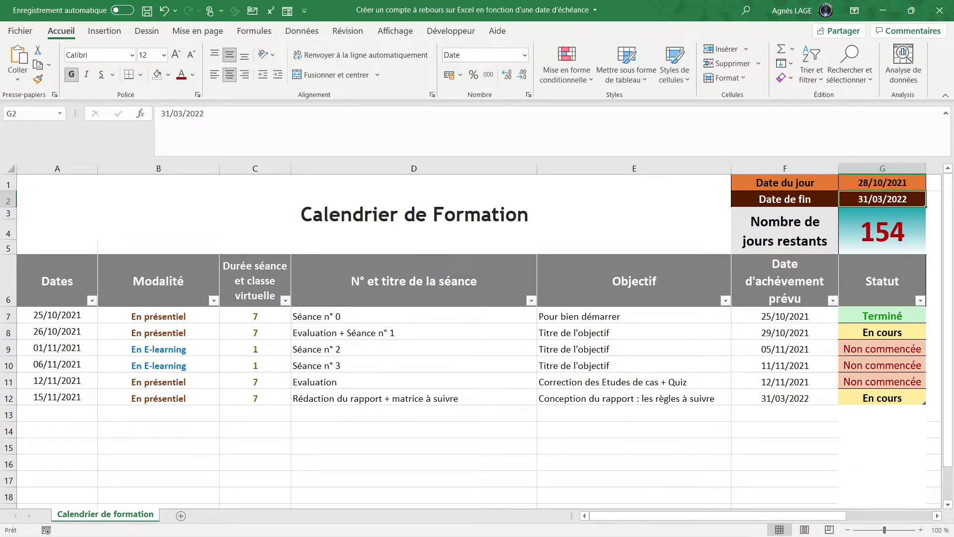
{"action": "key", "text": "ctrl+z"}
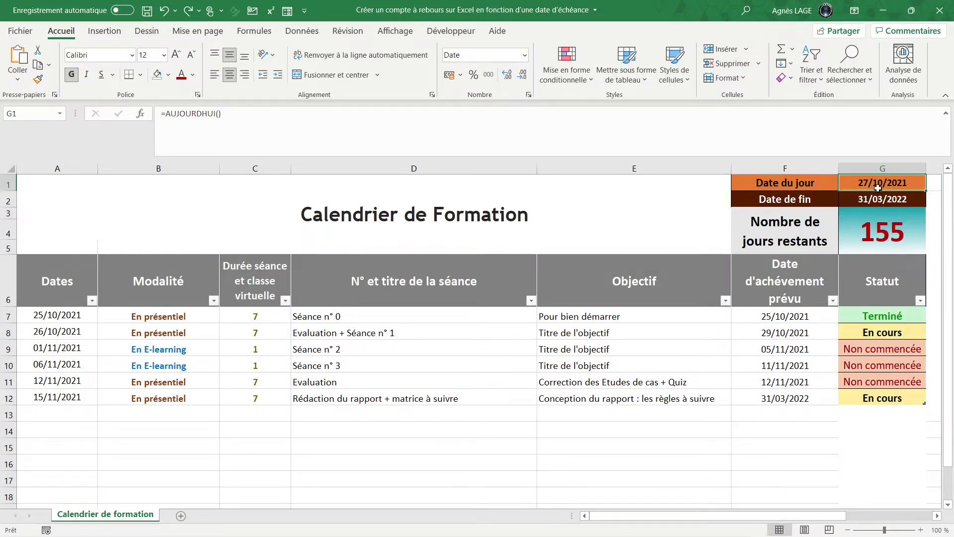
- Start an Inférieur à highlight rule on dates A7:A12 compared against =$G$1
{"action": "left_click_drag", "start_coordinate": [54, 315], "coordinate": [62, 398]}
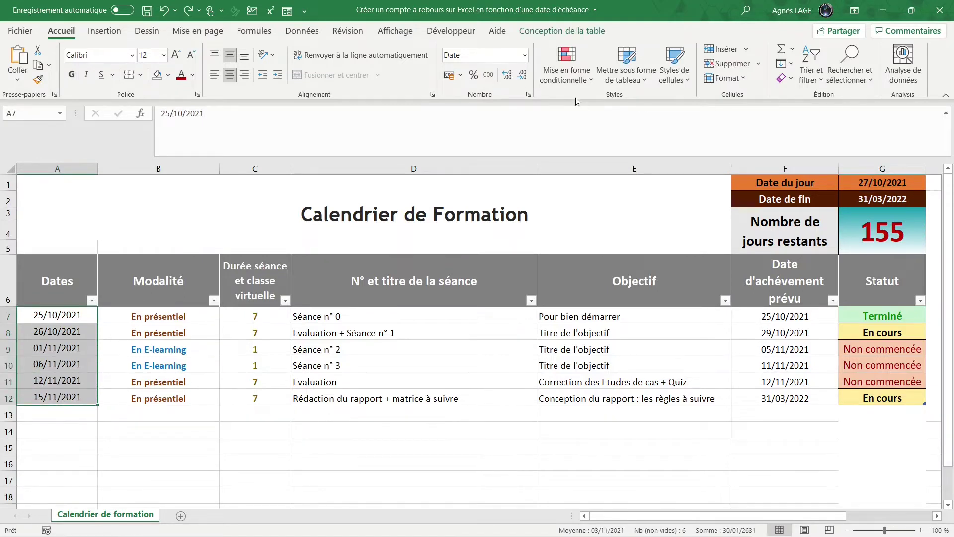
{"action": "left_click", "coordinate": [567, 80]}
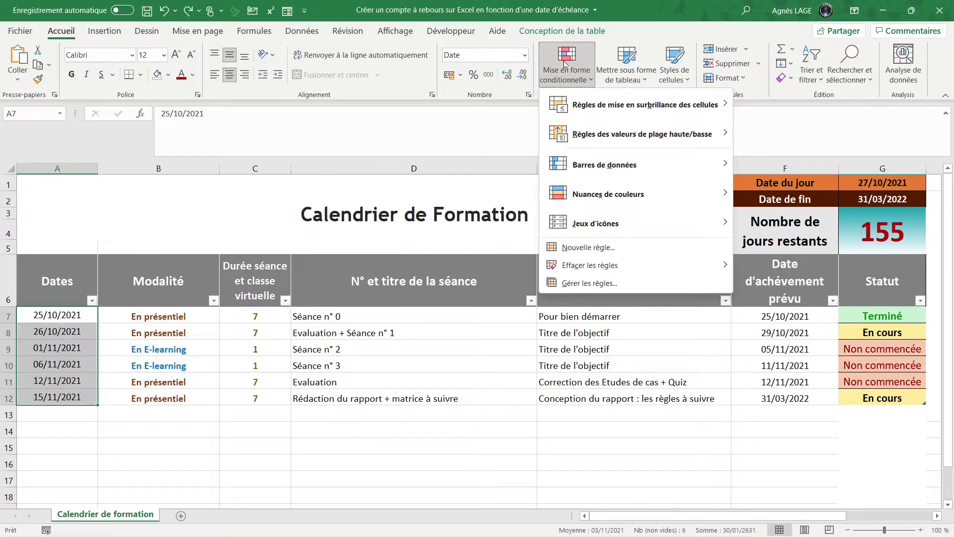
{"action": "mouse_move", "coordinate": [644, 105]}
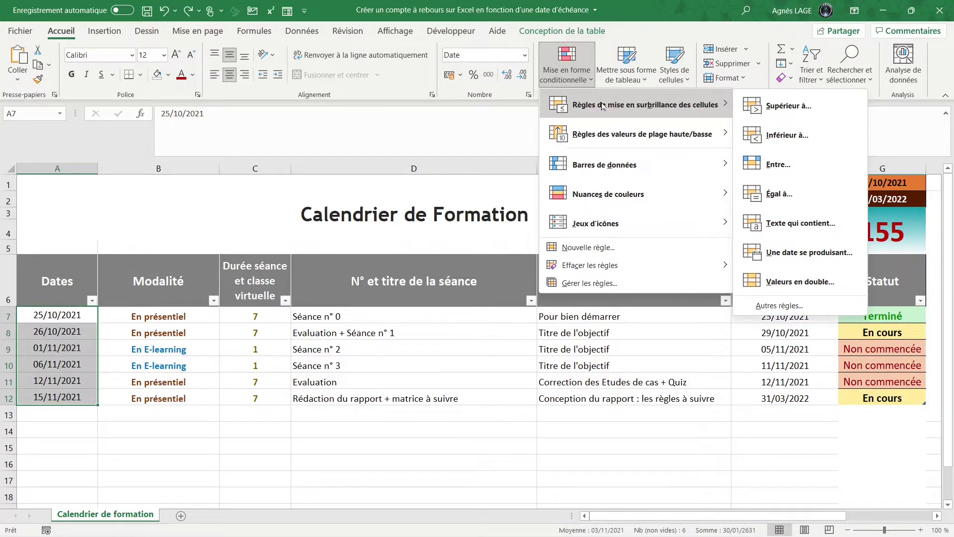
{"action": "left_click", "coordinate": [775, 137]}
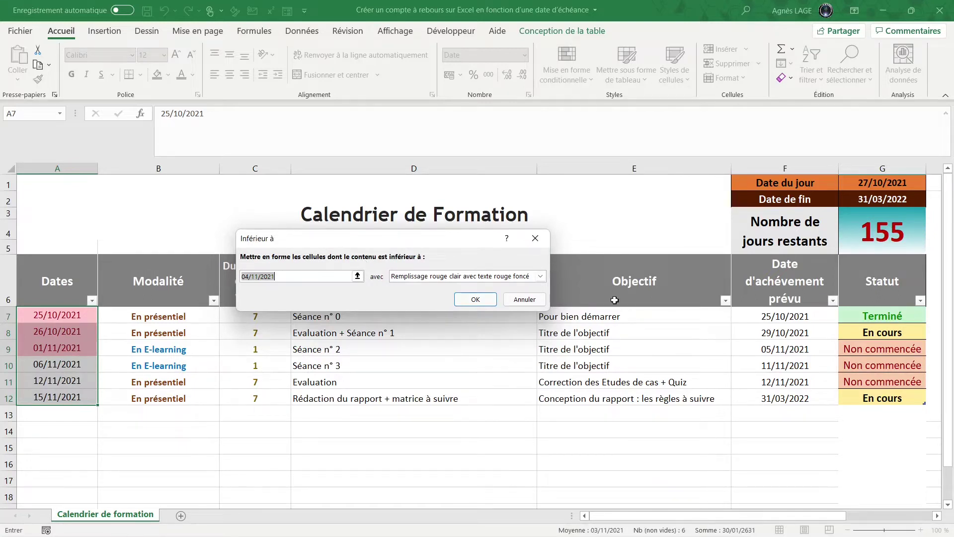
{"action": "left_click", "coordinate": [880, 183]}
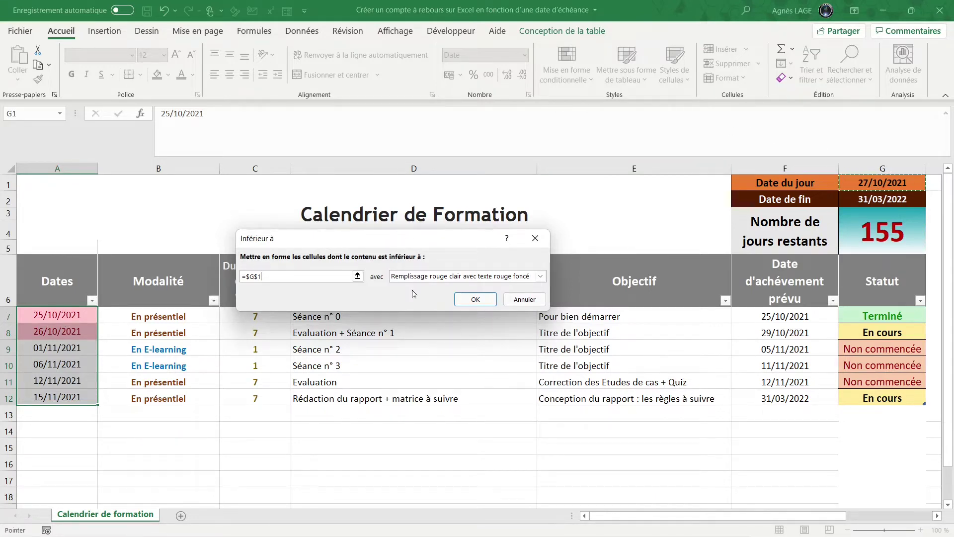
{"action": "left_click", "coordinate": [541, 277]}
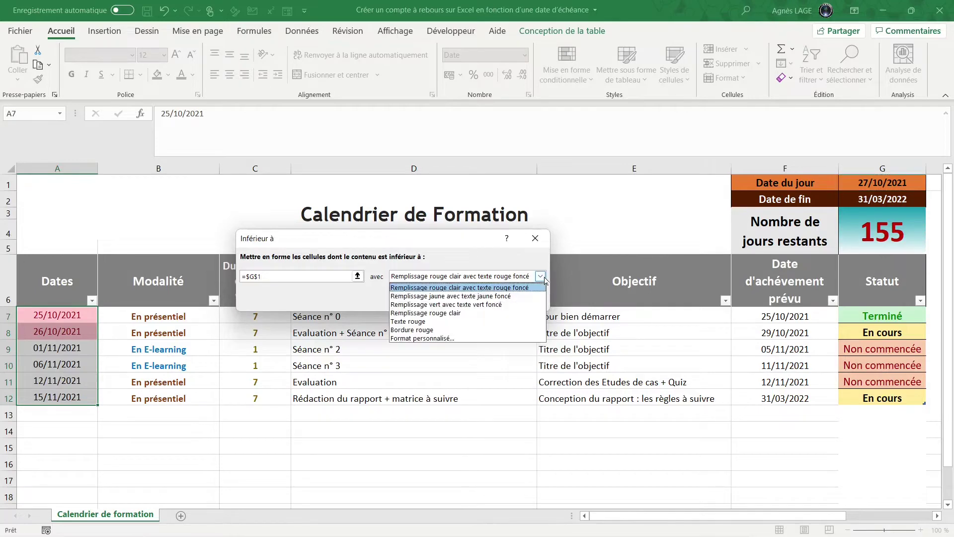
- Give the past-dates rule a custom white-to-brown gradient fill fading from the top
{"action": "left_click", "coordinate": [468, 339]}
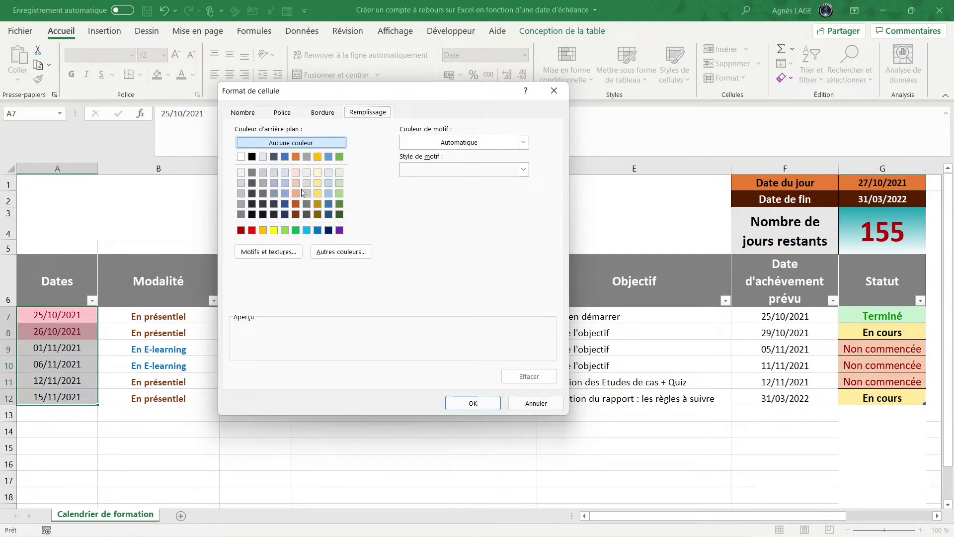
{"action": "left_click", "coordinate": [268, 252]}
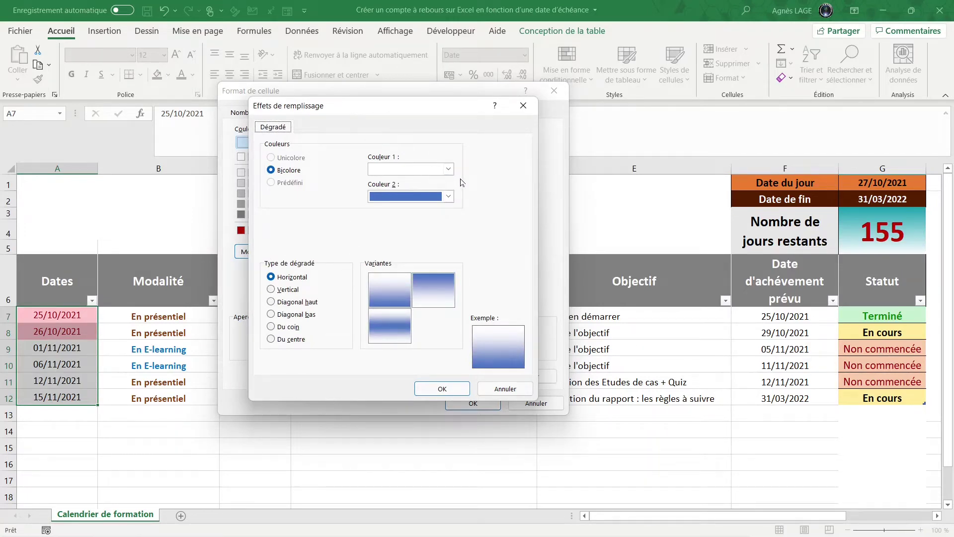
{"action": "left_click", "coordinate": [449, 196]}
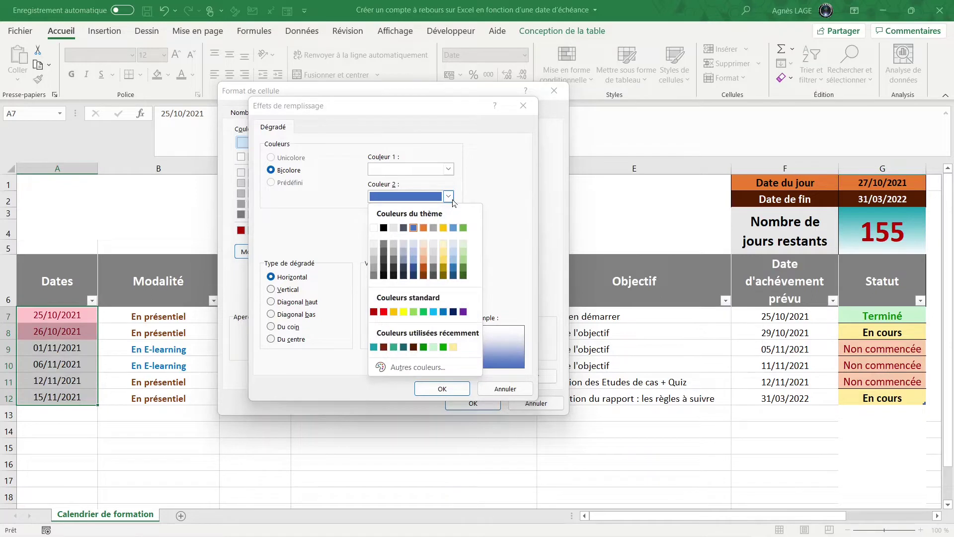
{"action": "left_click", "coordinate": [383, 348]}
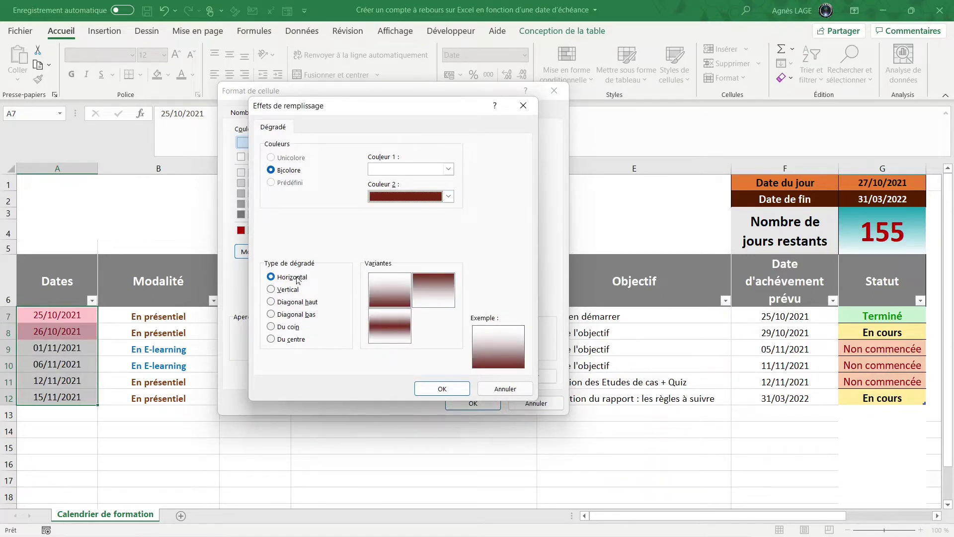
{"action": "left_click", "coordinate": [436, 284]}
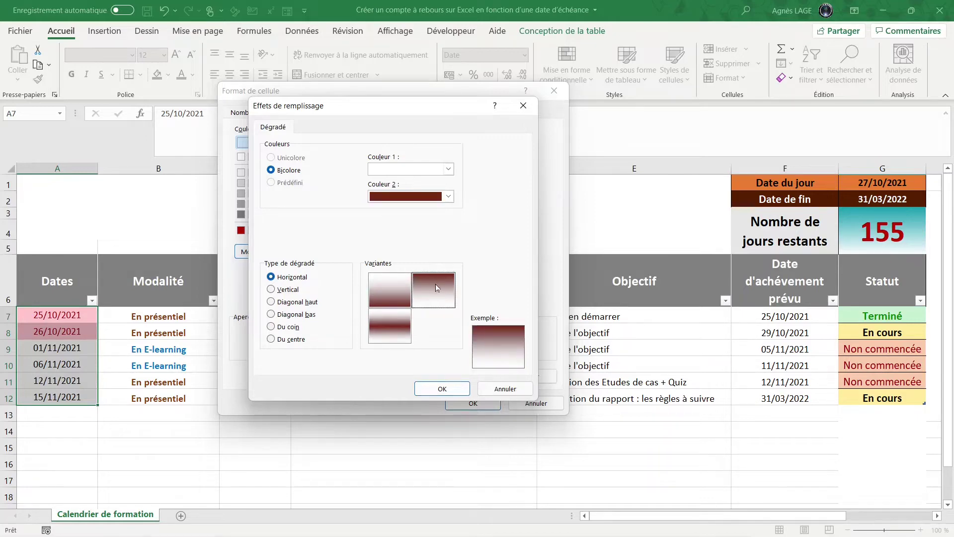
{"action": "left_click", "coordinate": [447, 389]}
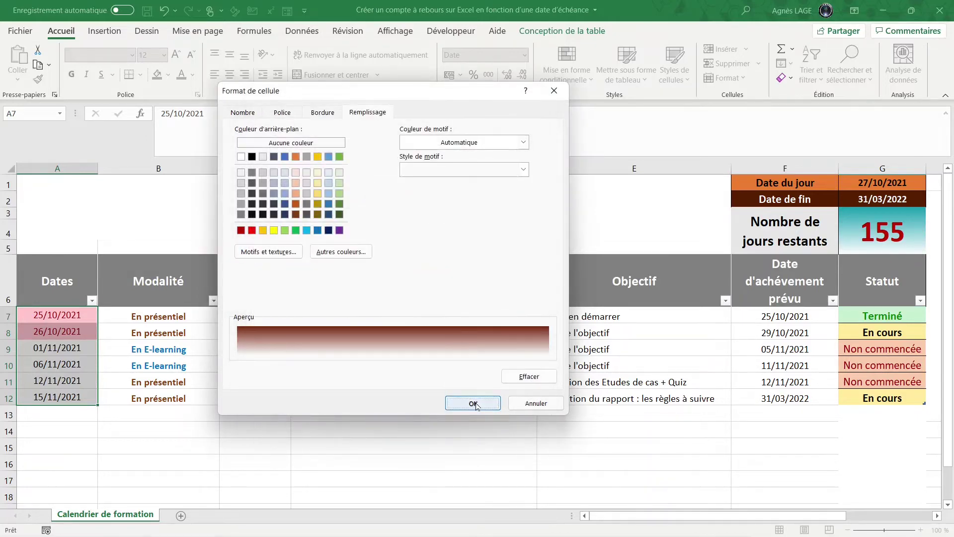
{"action": "left_click", "coordinate": [473, 403]}
{"action": "left_click", "coordinate": [465, 418]}
{"action": "left_click", "coordinate": [79, 449]}
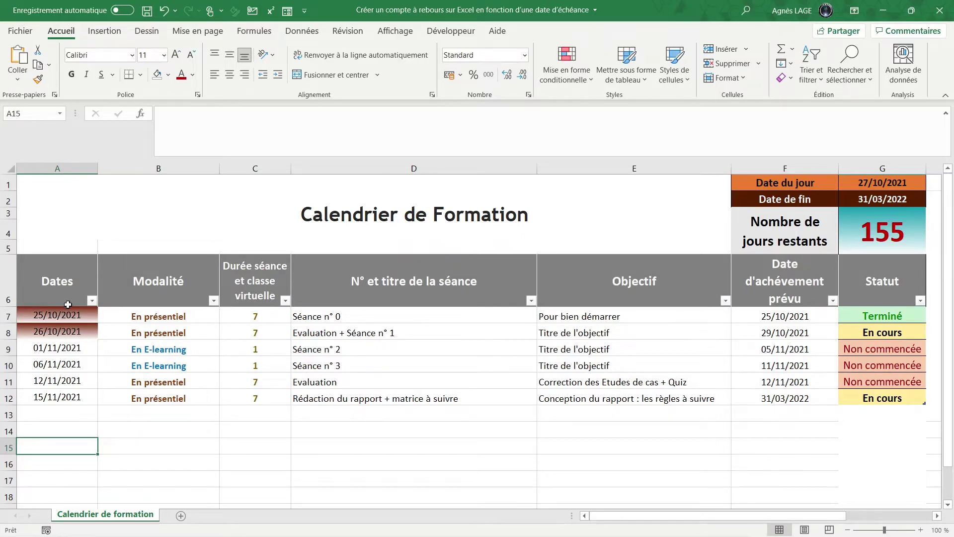
- Give A5 a dark red gradient fill and label it 'Dates écoulées'
{"action": "left_click", "coordinate": [46, 246]}
{"action": "right_click", "coordinate": [47, 246]}
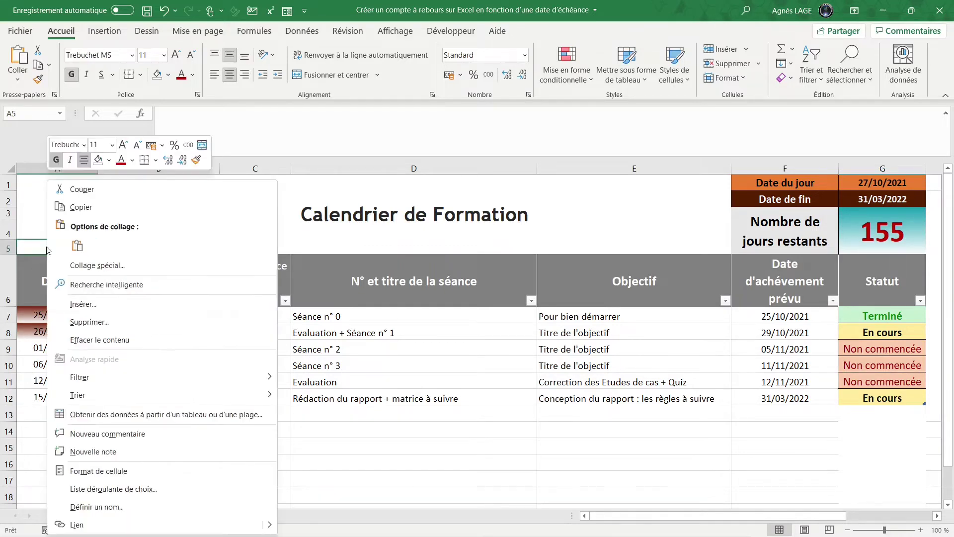
{"action": "left_click", "coordinate": [94, 468]}
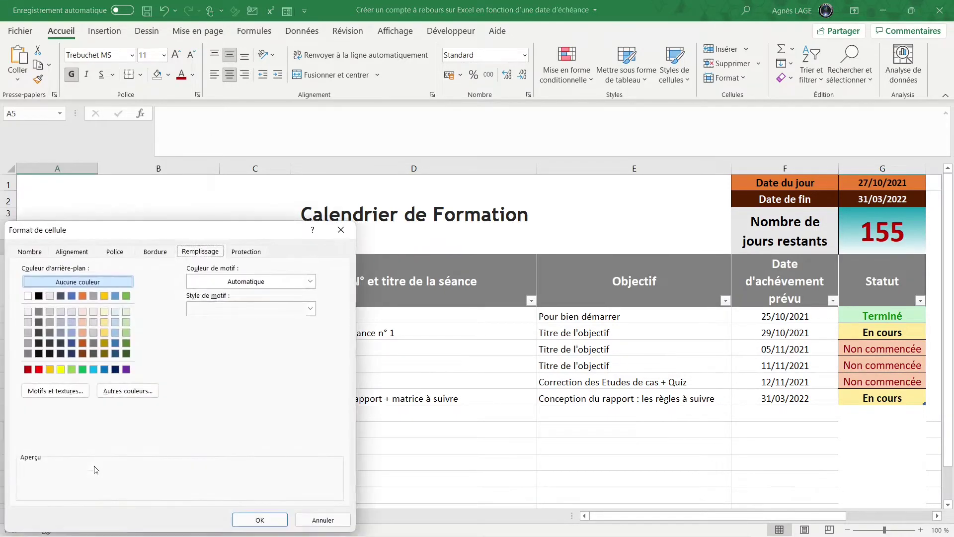
{"action": "left_click", "coordinate": [56, 392]}
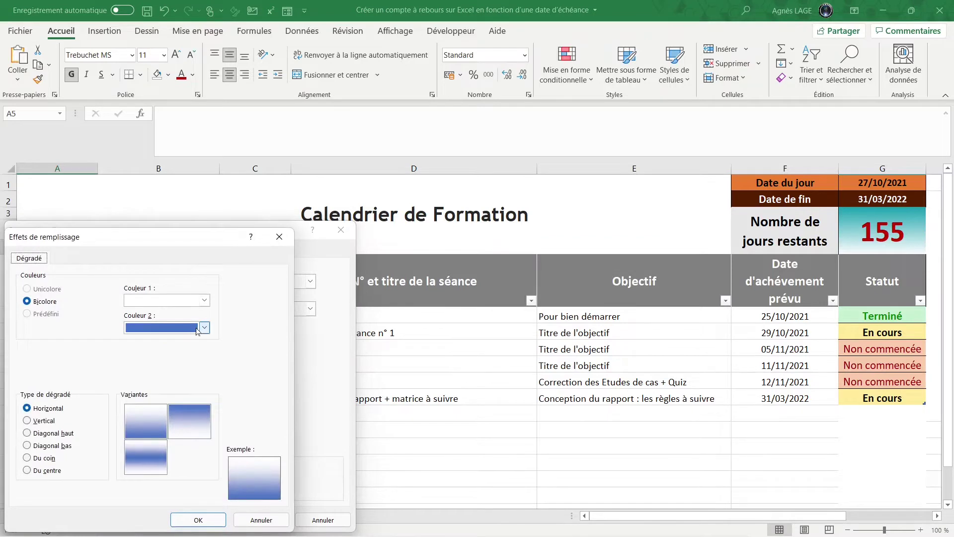
{"action": "left_click", "coordinate": [205, 328]}
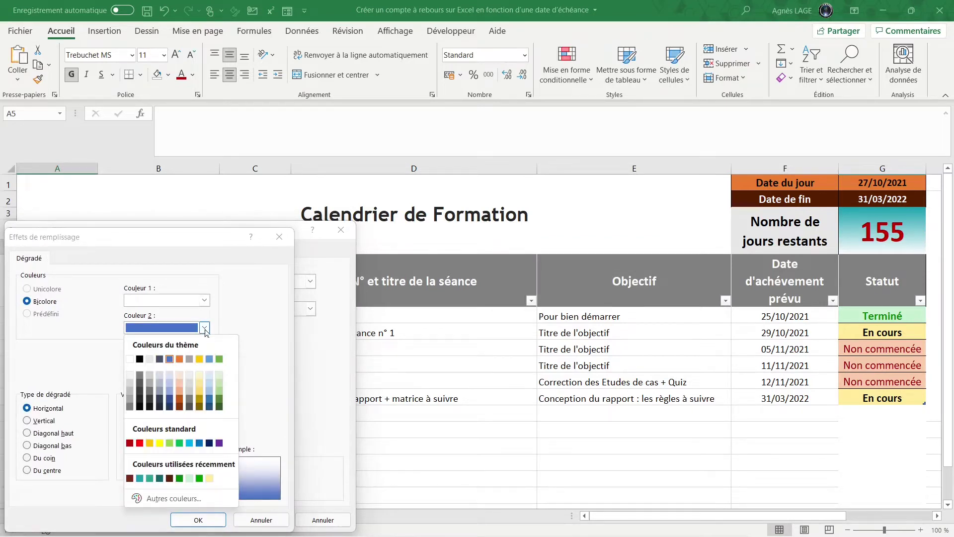
{"action": "left_click", "coordinate": [129, 478]}
{"action": "left_click", "coordinate": [195, 421]}
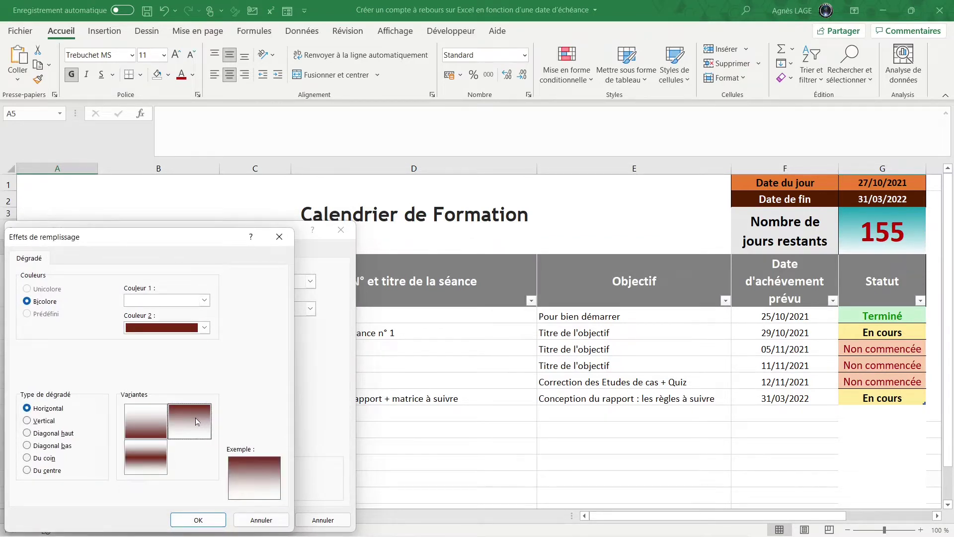
{"action": "left_click", "coordinate": [208, 520]}
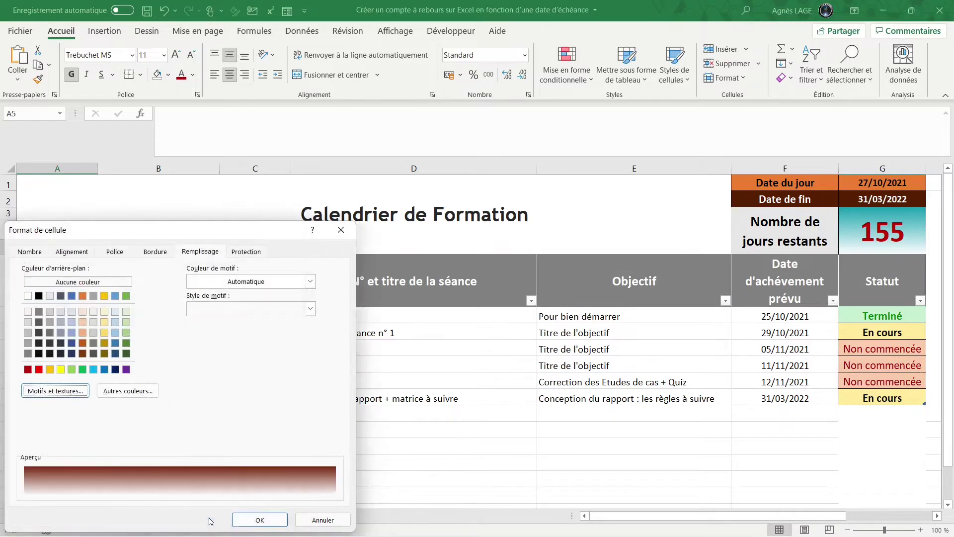
{"action": "left_click", "coordinate": [258, 520]}
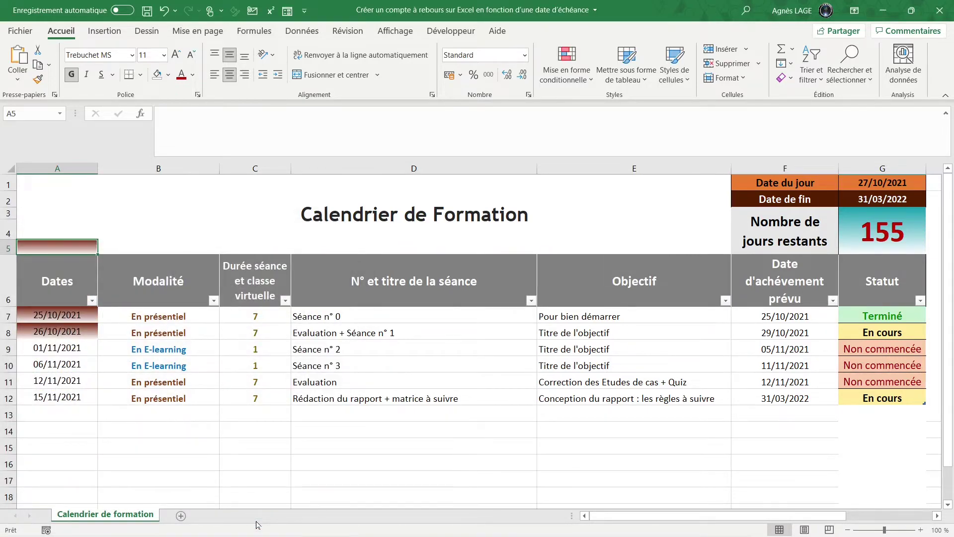
{"action": "type", "text": "Dates écoulées"}
{"action": "key", "text": "Return"}
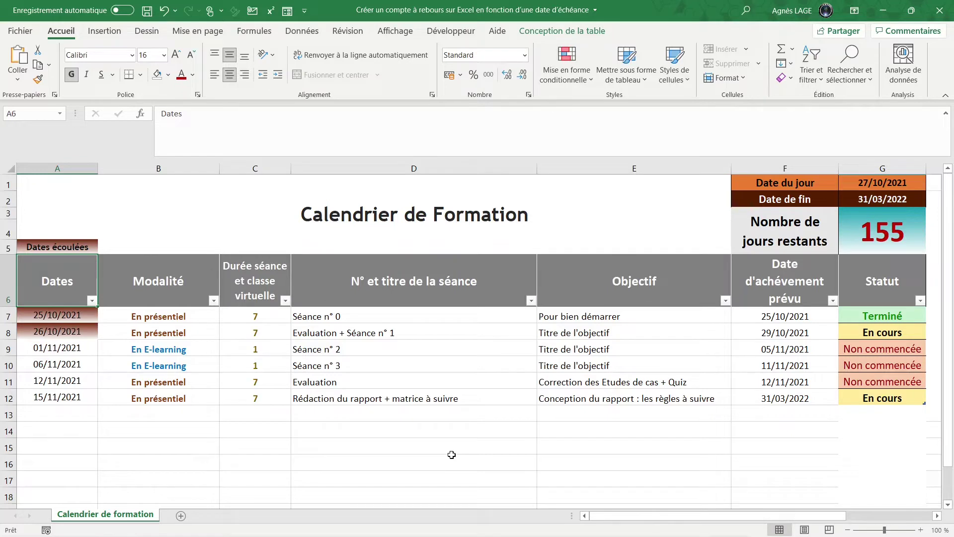
- Convert A6:G12 into a table with headers using Ctrl+L
{"action": "left_click", "coordinate": [167, 348]}
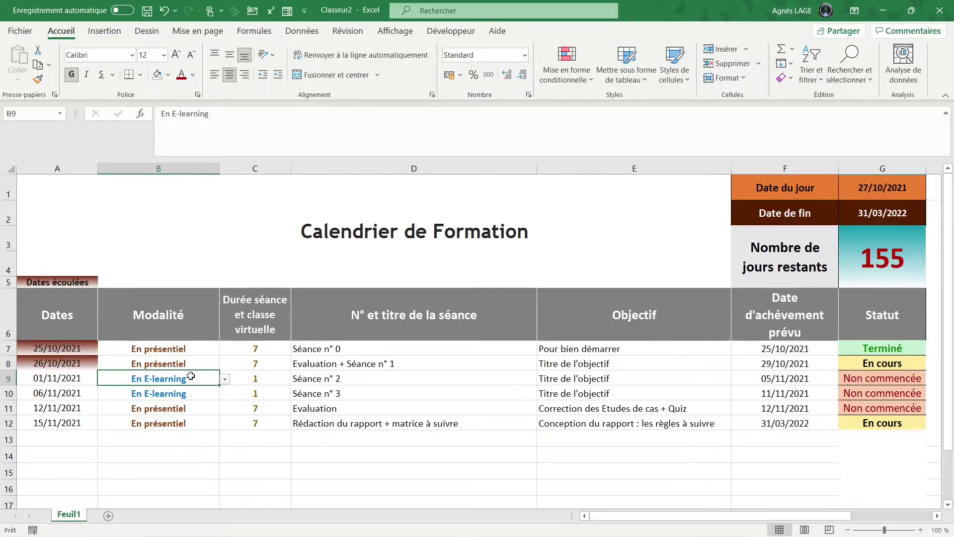
{"action": "key", "text": "ctrl+l"}
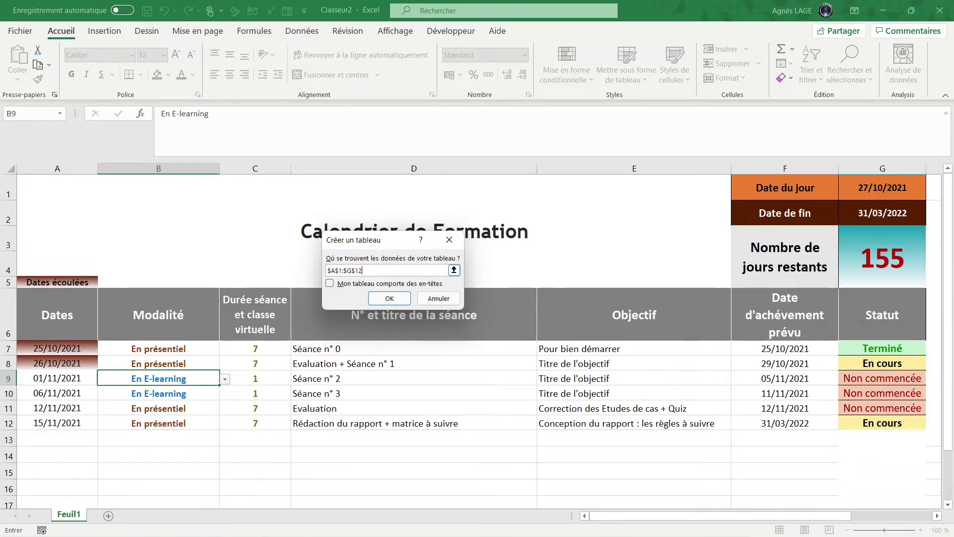
{"action": "left_click_drag", "start_coordinate": [362, 270], "coordinate": [325, 272]}
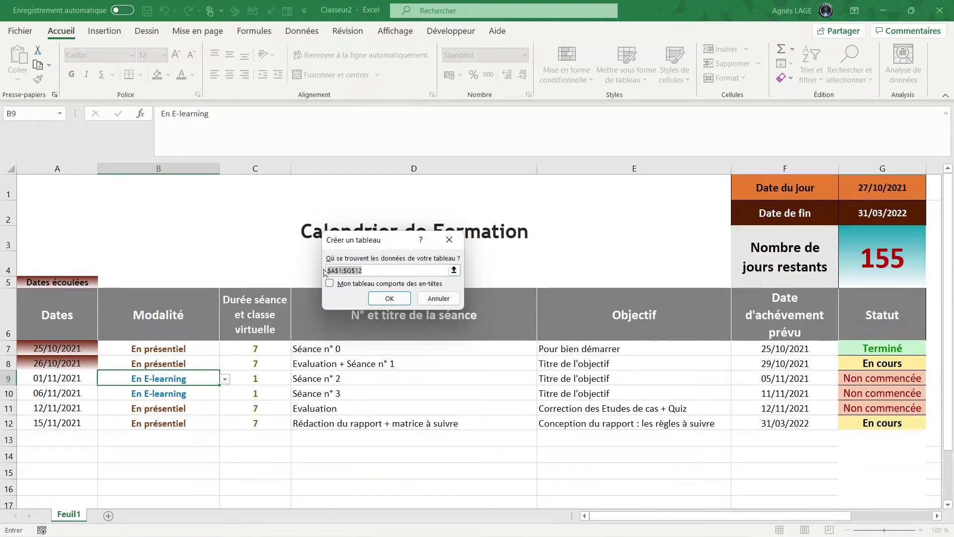
{"action": "left_click", "coordinate": [62, 326]}
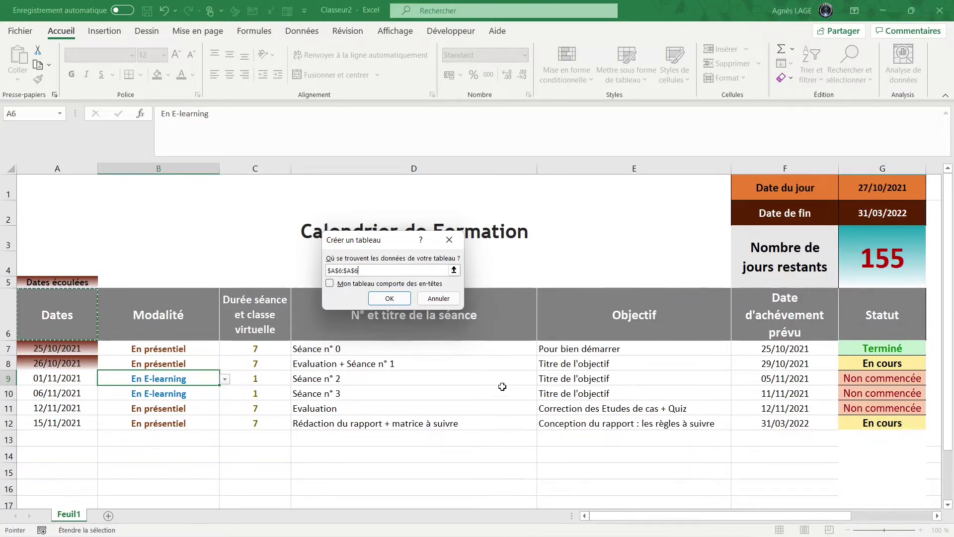
{"action": "left_click", "coordinate": [893, 426], "text": "shift"}
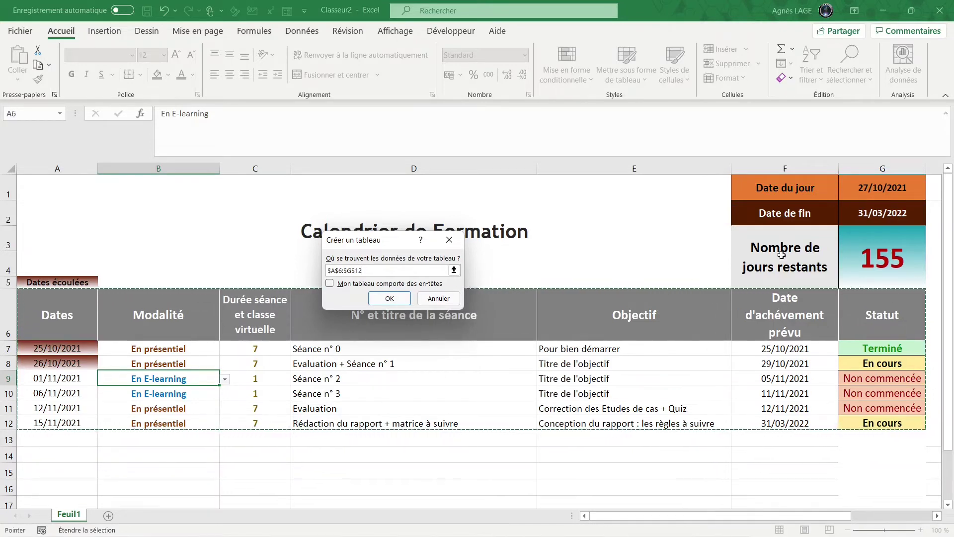
{"action": "key", "text": "Tab"}
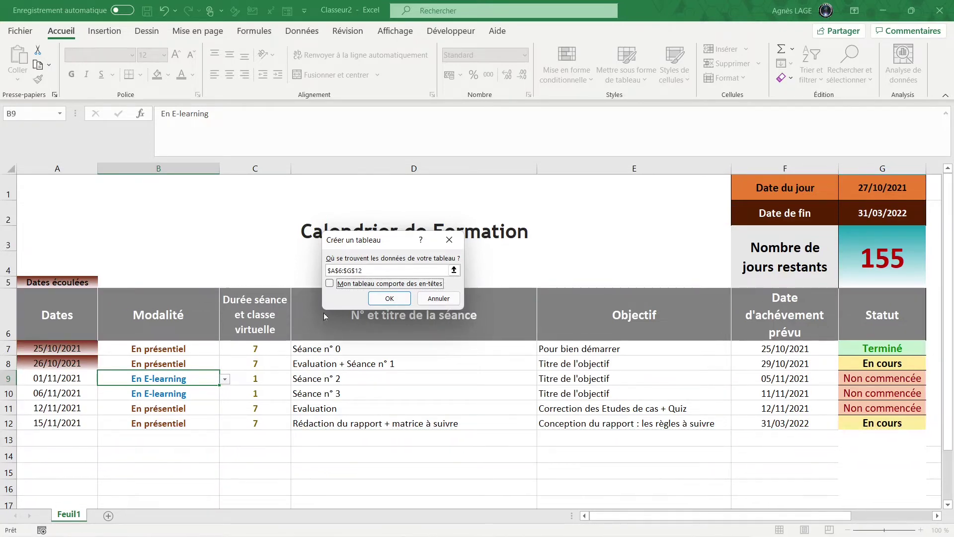
{"action": "left_click", "coordinate": [330, 285]}
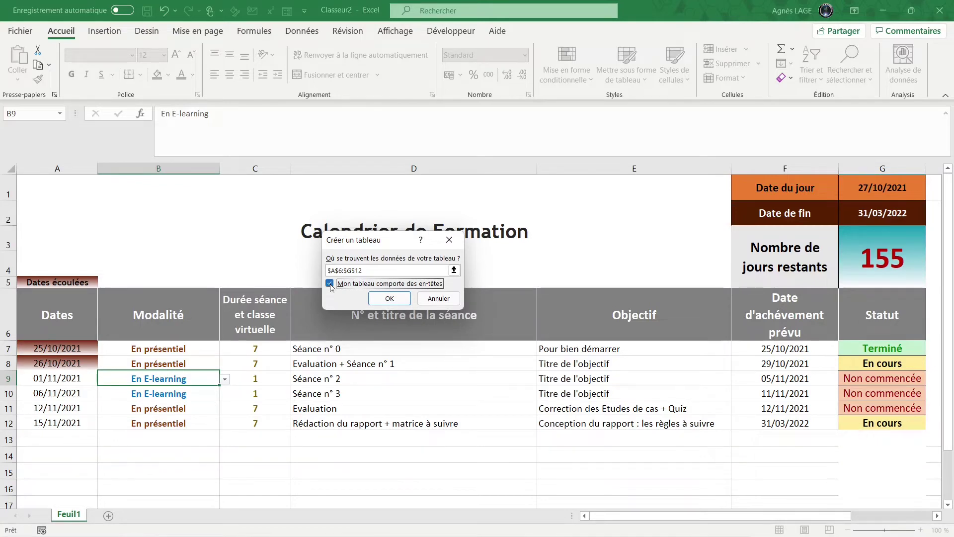
{"action": "left_click", "coordinate": [391, 299]}
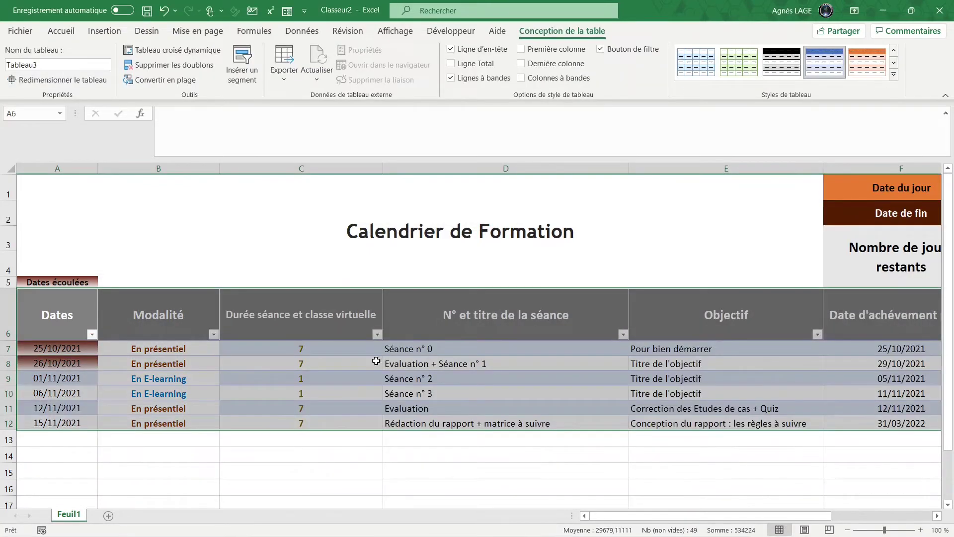
{"action": "left_click", "coordinate": [291, 439]}
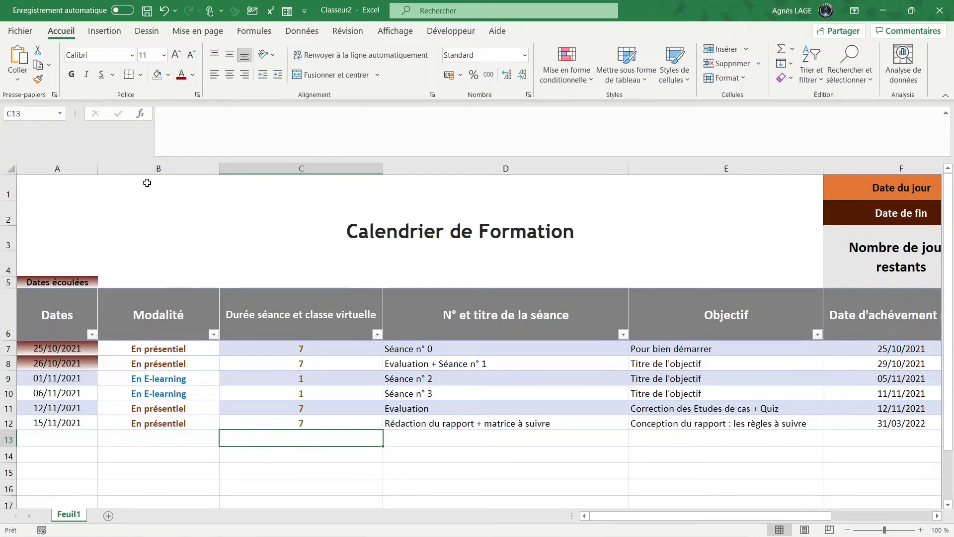
- Apply the Aucun table style to remove the blue banded rows
{"action": "left_click", "coordinate": [104, 31]}
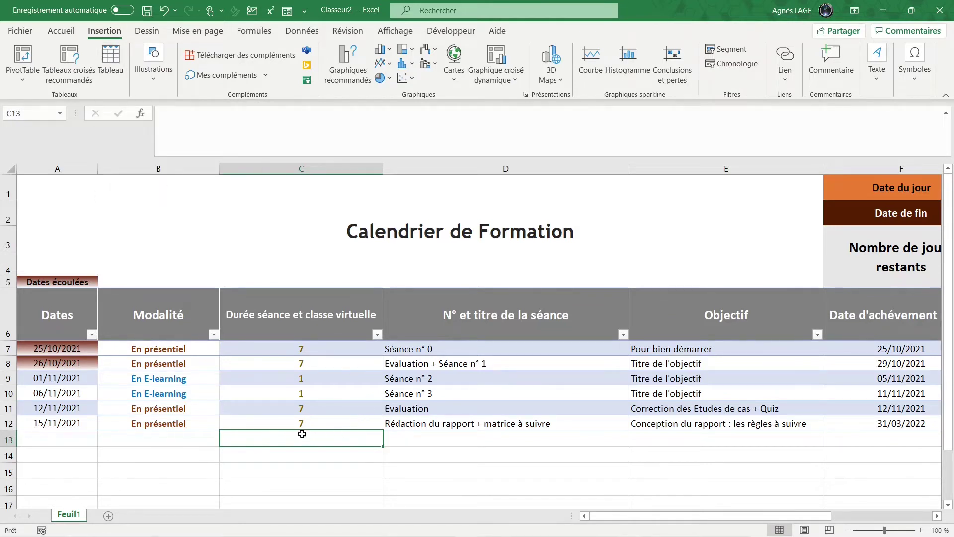
{"action": "left_click", "coordinate": [341, 394]}
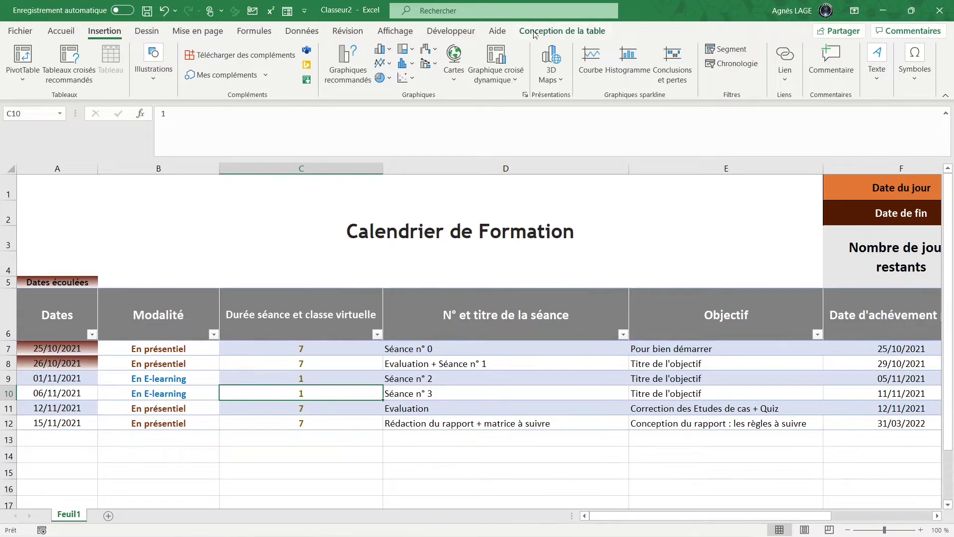
{"action": "left_click", "coordinate": [571, 33]}
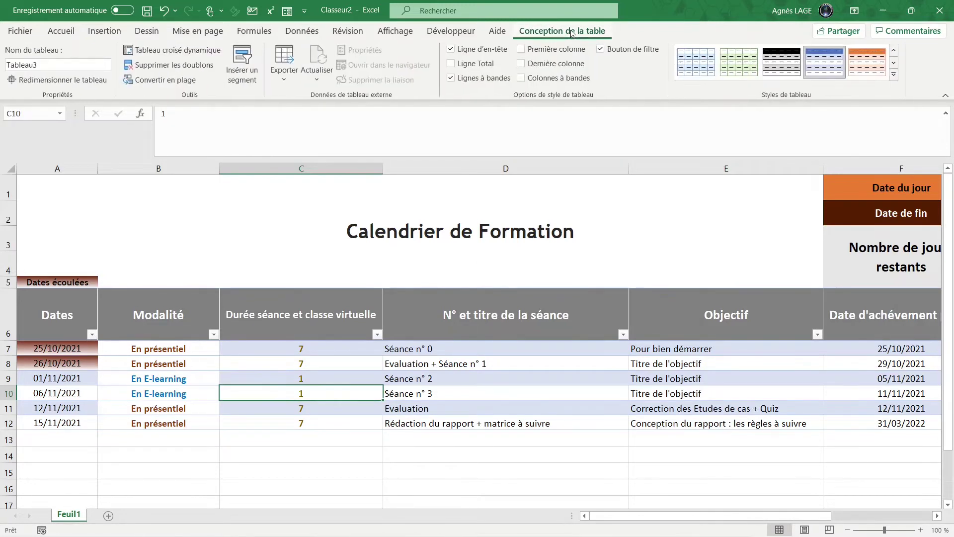
{"action": "left_click", "coordinate": [893, 82]}
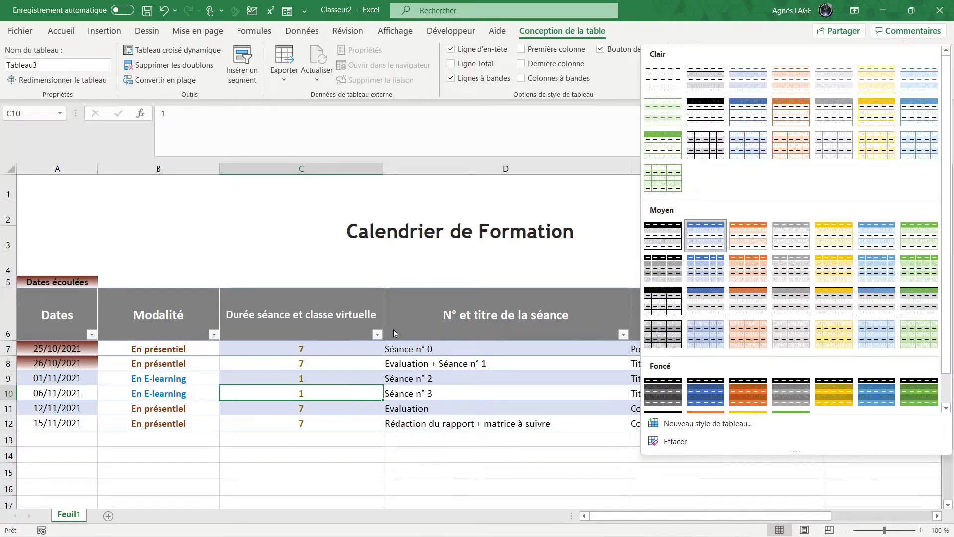
{"action": "left_click", "coordinate": [657, 90]}
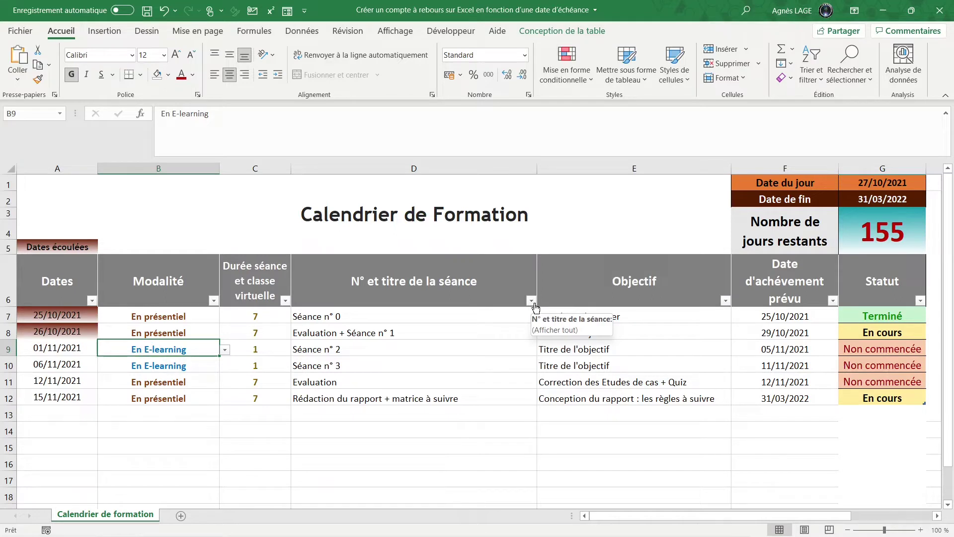
{"action": "left_click", "coordinate": [921, 300]}
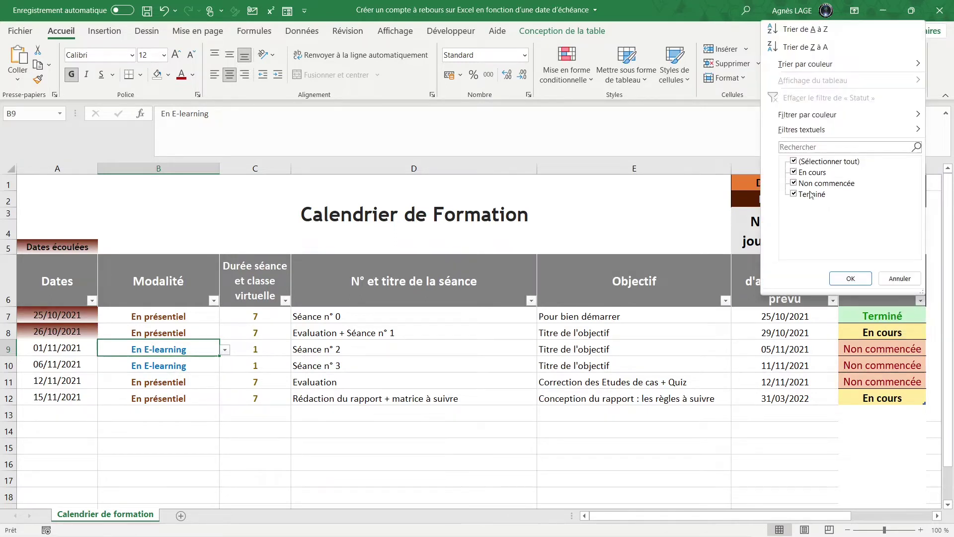
{"action": "left_click", "coordinate": [794, 173]}
{"action": "left_click", "coordinate": [836, 282]}
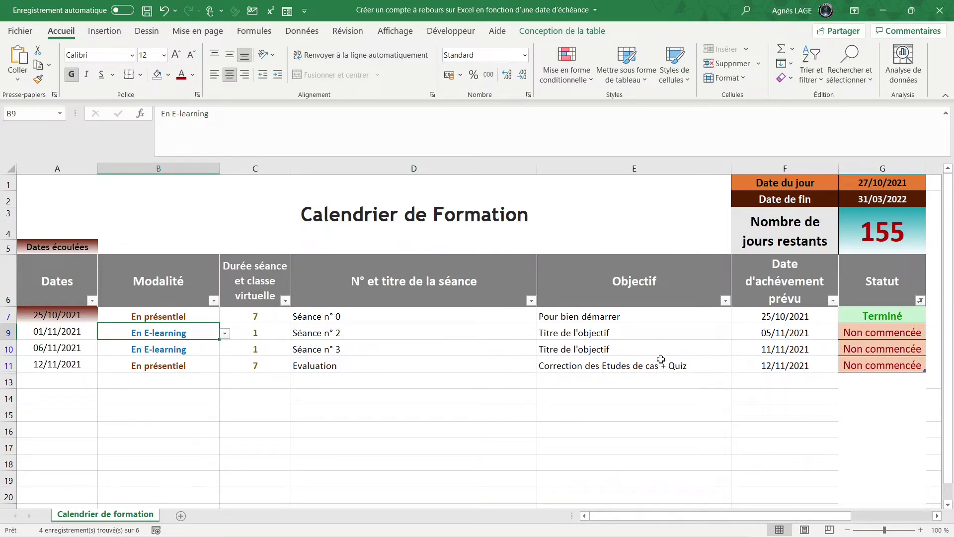
{"action": "left_click", "coordinate": [921, 301]}
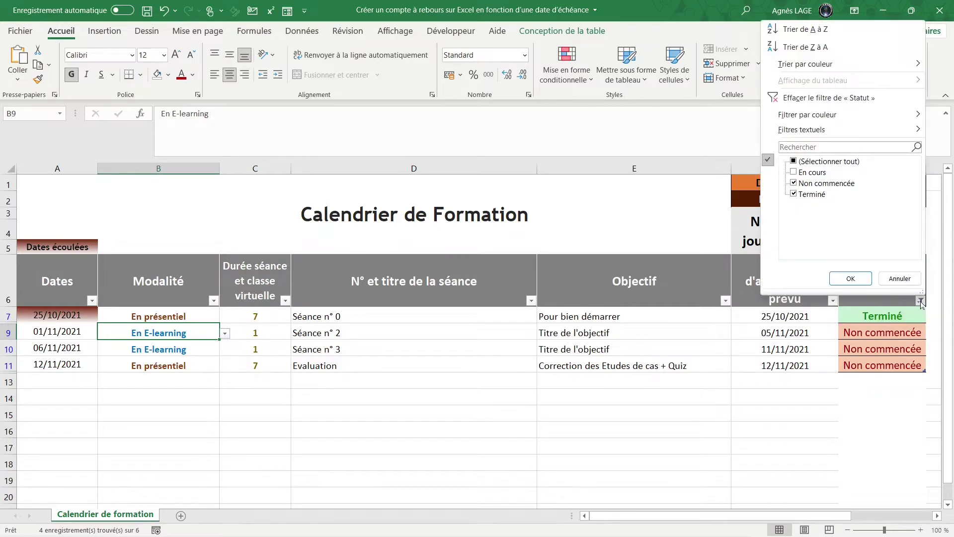
{"action": "left_click", "coordinate": [774, 99]}
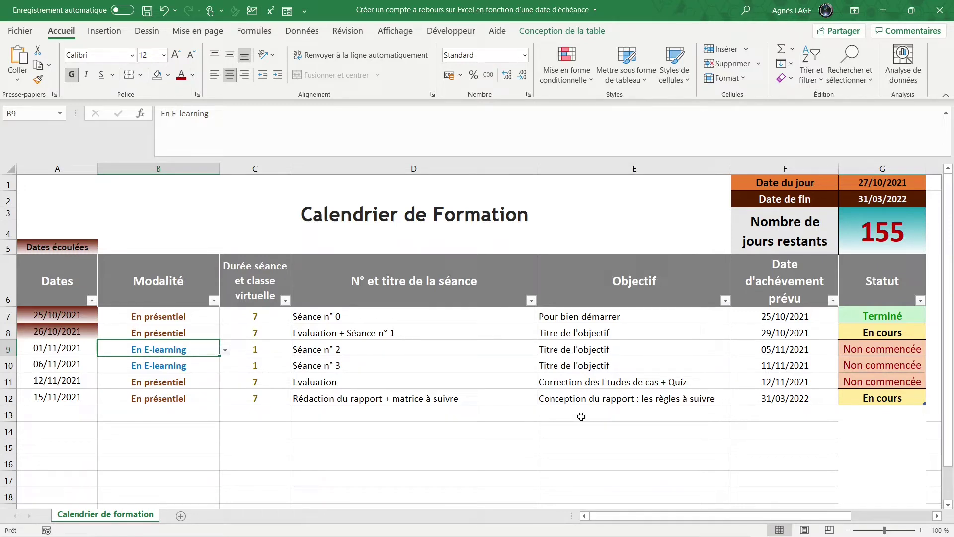
- Insert slicers for the table's Statut and Modalité fields
{"action": "left_click", "coordinate": [546, 33]}
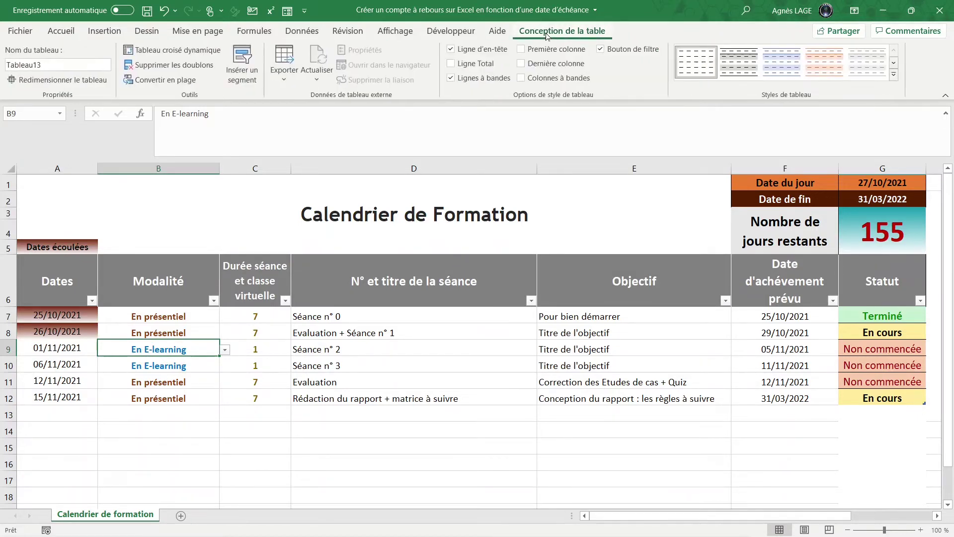
{"action": "left_click", "coordinate": [249, 82]}
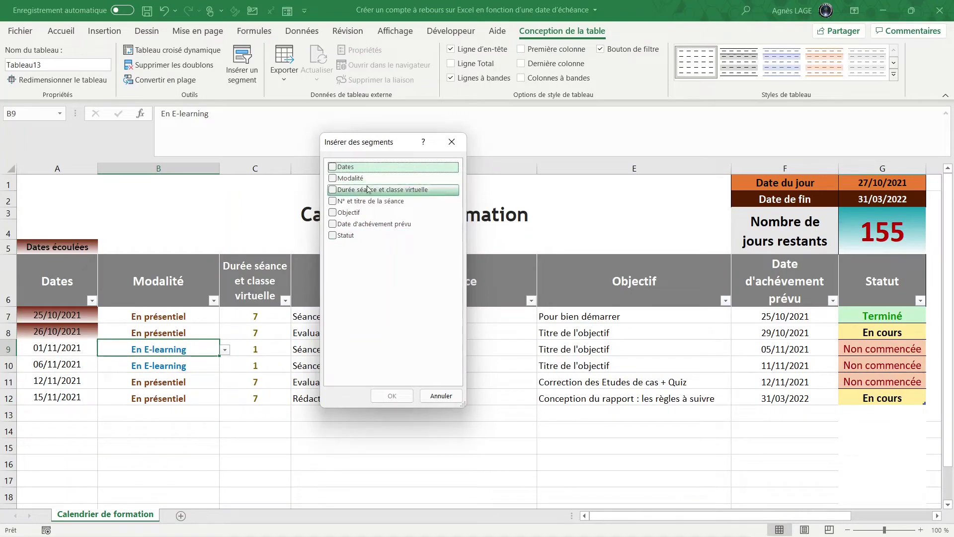
{"action": "left_click", "coordinate": [341, 236]}
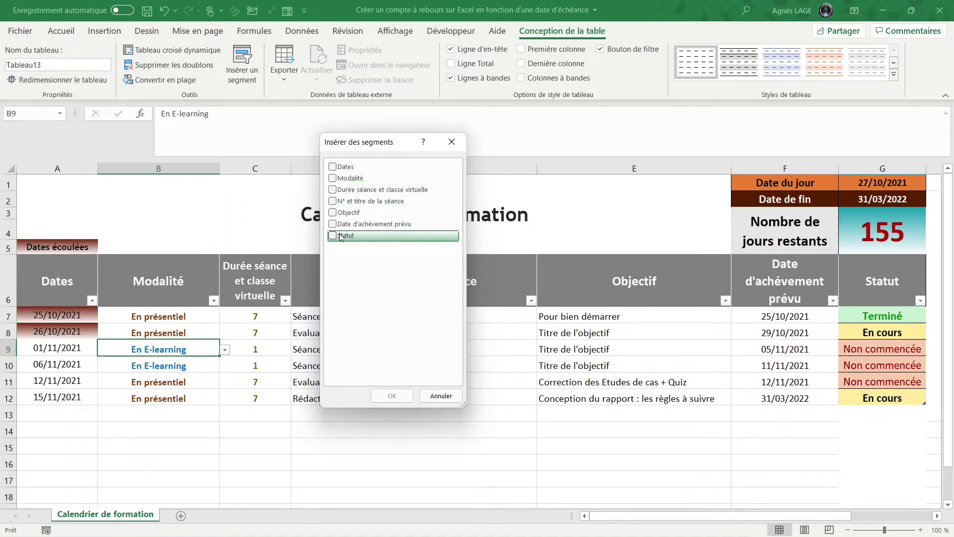
{"action": "left_click", "coordinate": [341, 236]}
{"action": "left_click", "coordinate": [334, 179]}
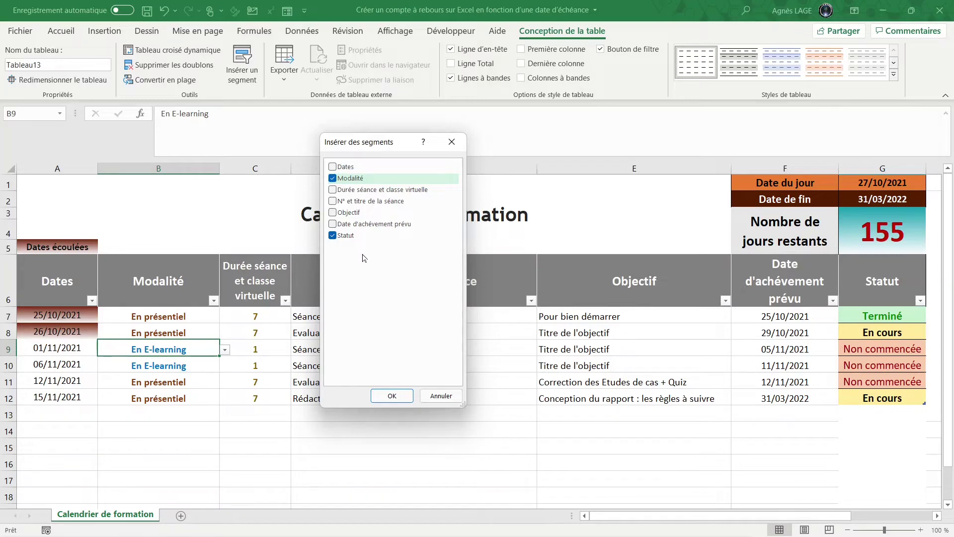
{"action": "left_click", "coordinate": [390, 396]}
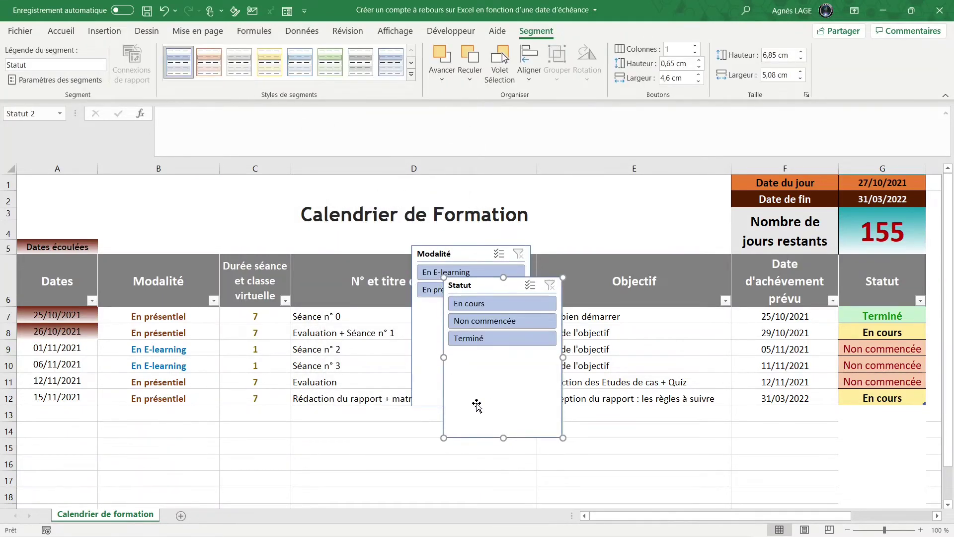
- Move Statut to the upper right and Modalité to the upper left, shorten both, then select them together
{"action": "mouse_move", "coordinate": [477, 405]}
{"action": "left_mouse_down"}
{"action": "mouse_move", "coordinate": [647, 306]}
{"action": "mouse_move", "coordinate": [641, 301]}
{"action": "left_mouse_up"}
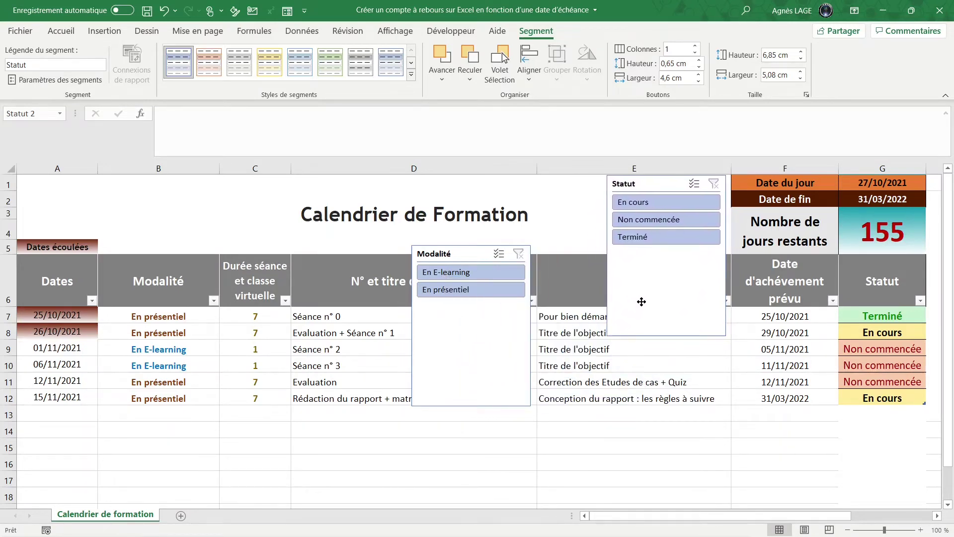
{"action": "mouse_move", "coordinate": [480, 380]}
{"action": "left_mouse_down"}
{"action": "mouse_move", "coordinate": [218, 364]}
{"action": "mouse_move", "coordinate": [85, 310]}
{"action": "left_mouse_up"}
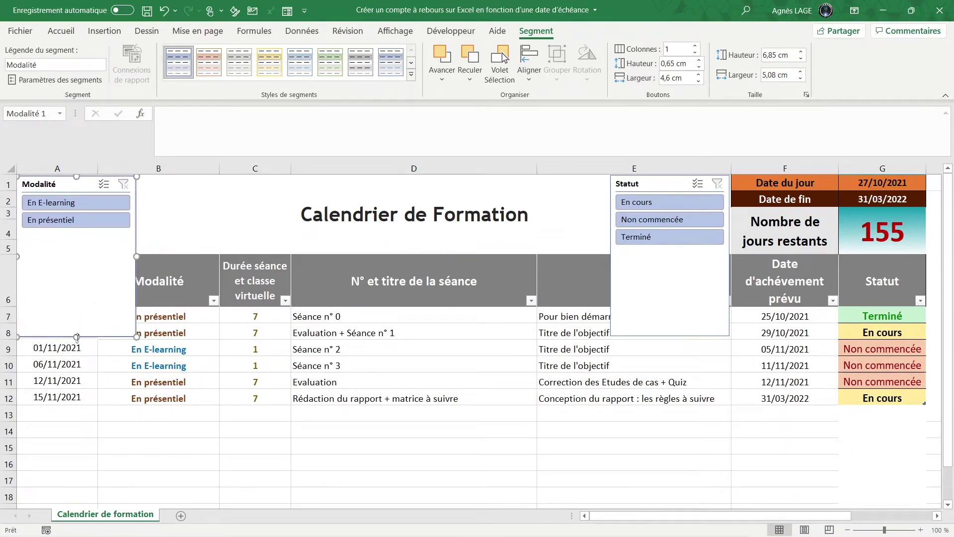
{"action": "left_click_drag", "start_coordinate": [77, 337], "coordinate": [77, 238]}
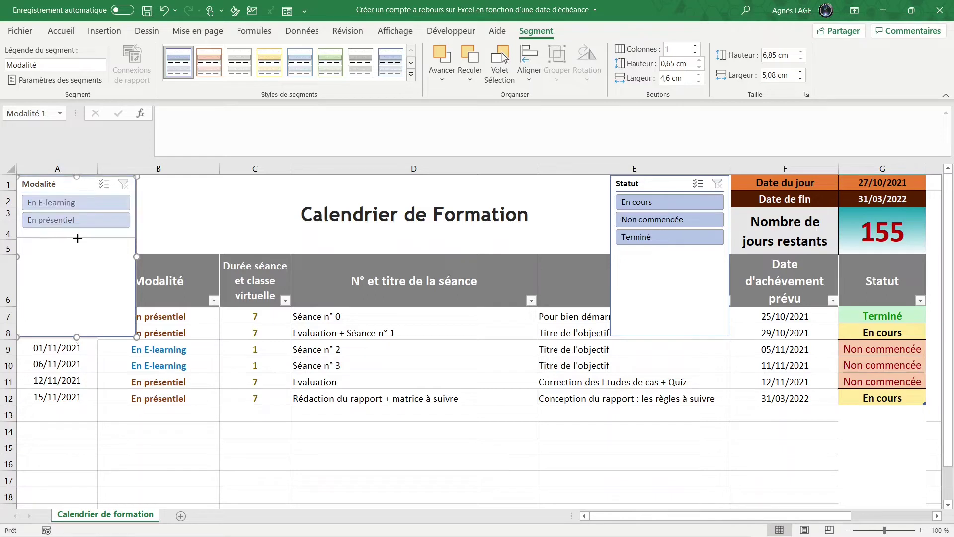
{"action": "left_click_drag", "start_coordinate": [671, 336], "coordinate": [658, 253]}
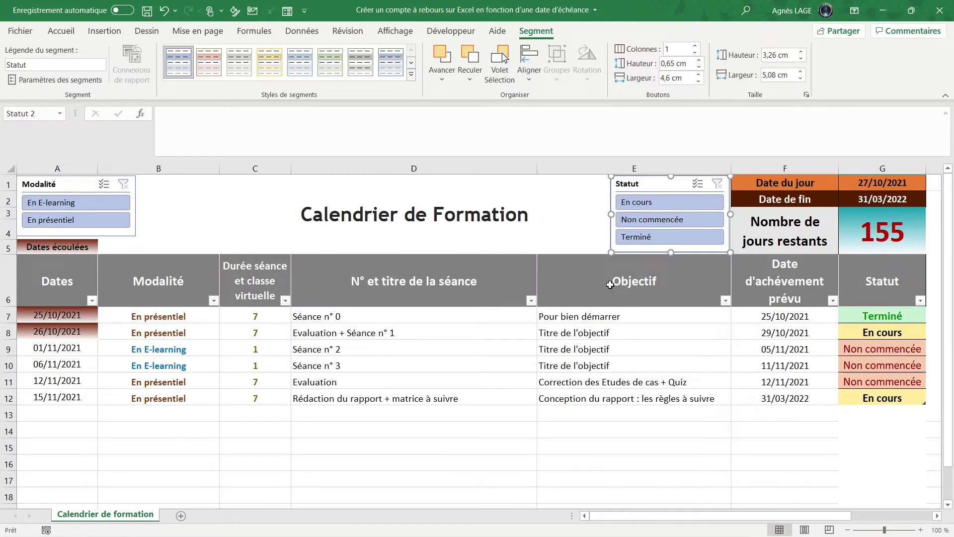
{"action": "left_click", "coordinate": [127, 229], "text": "ctrl"}
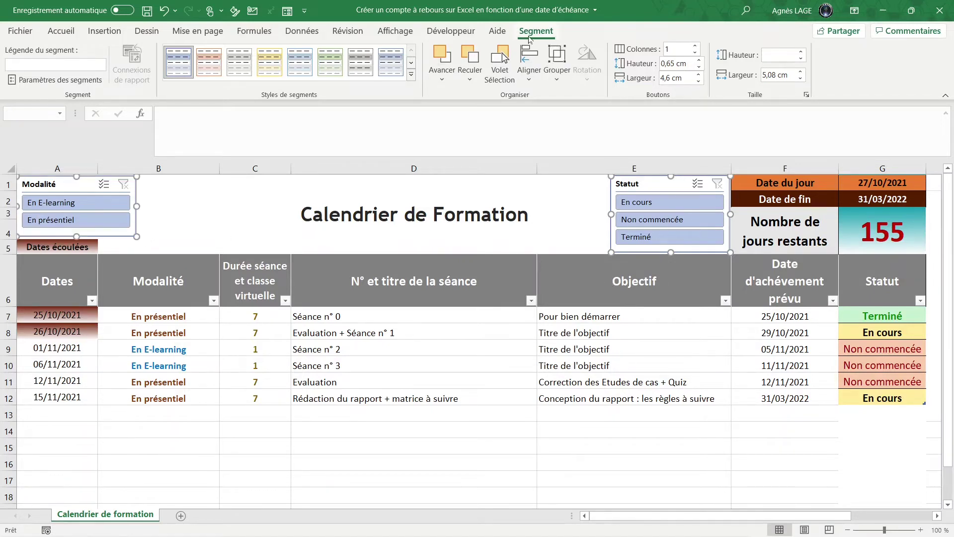
- Apply the last light slicer style to both slicers and filter Statut to En cours
{"action": "left_click", "coordinate": [411, 75]}
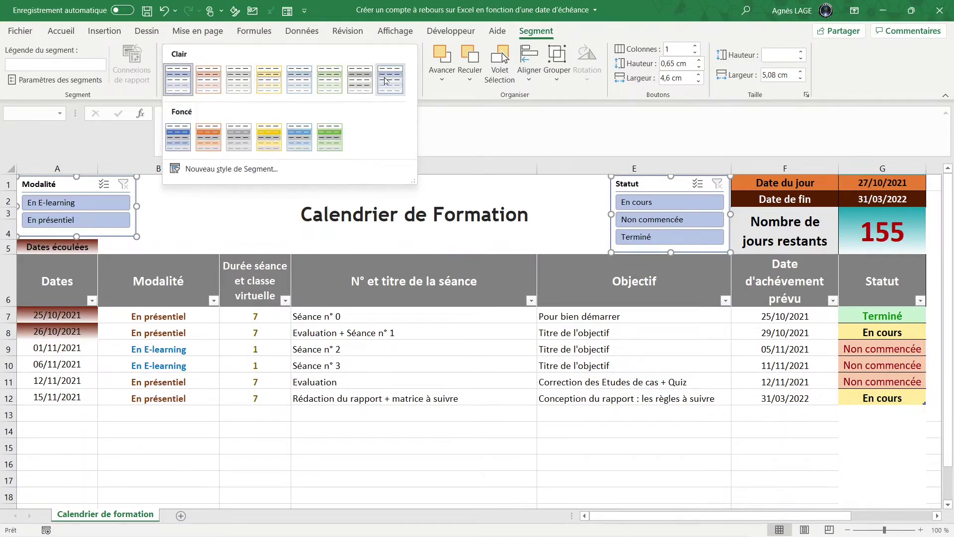
{"action": "left_click", "coordinate": [387, 79]}
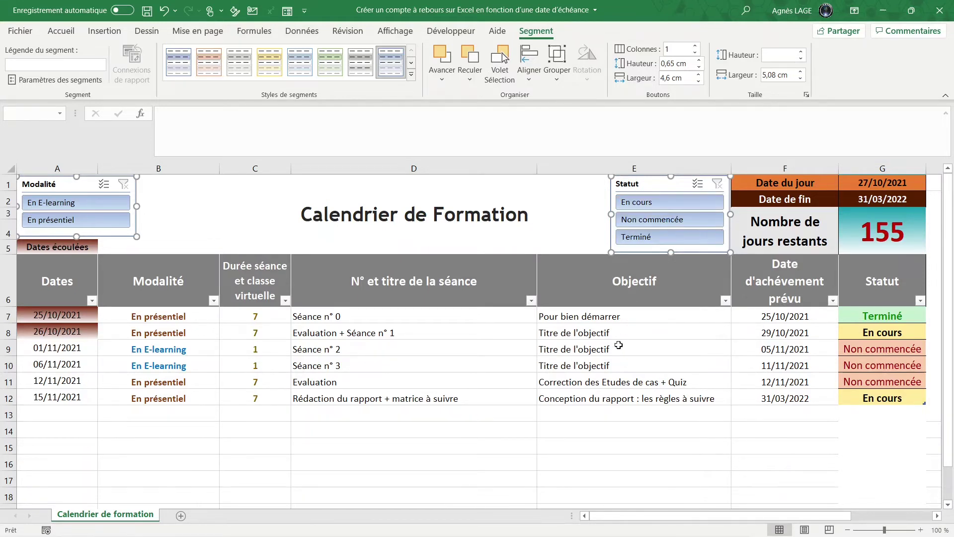
{"action": "left_click", "coordinate": [647, 203]}
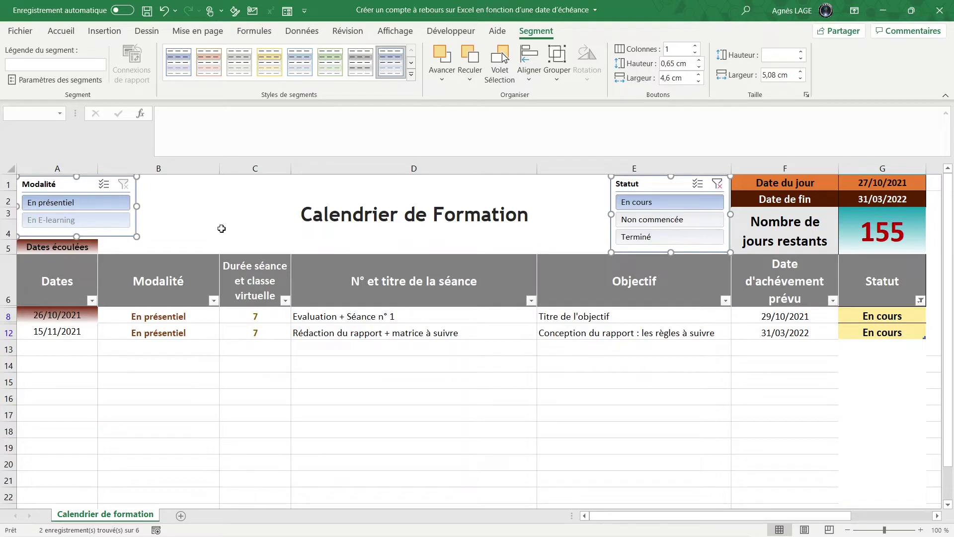
- Turn on Sélection multiple for Statut, deselect En cours and Terminé, then clear the filter
{"action": "left_click", "coordinate": [717, 185]}
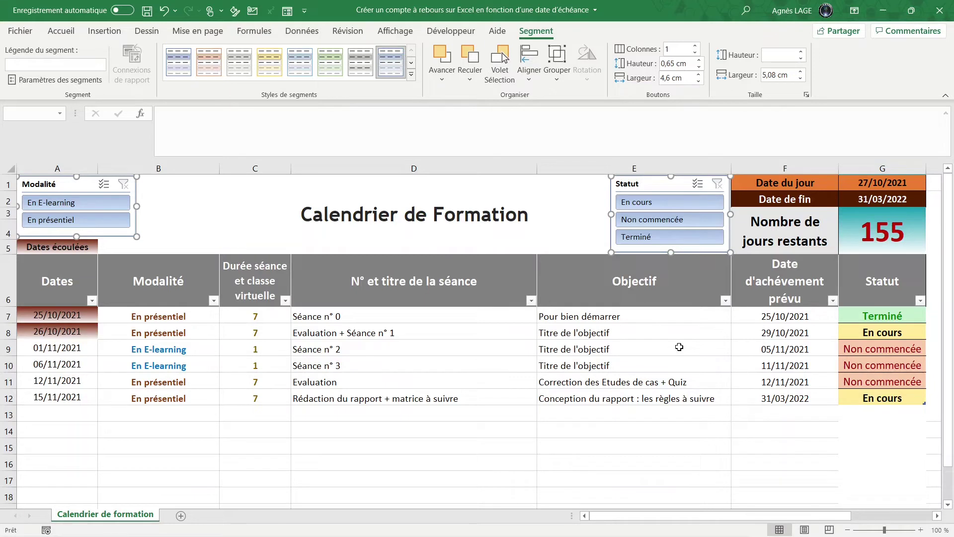
{"action": "left_click", "coordinate": [698, 185]}
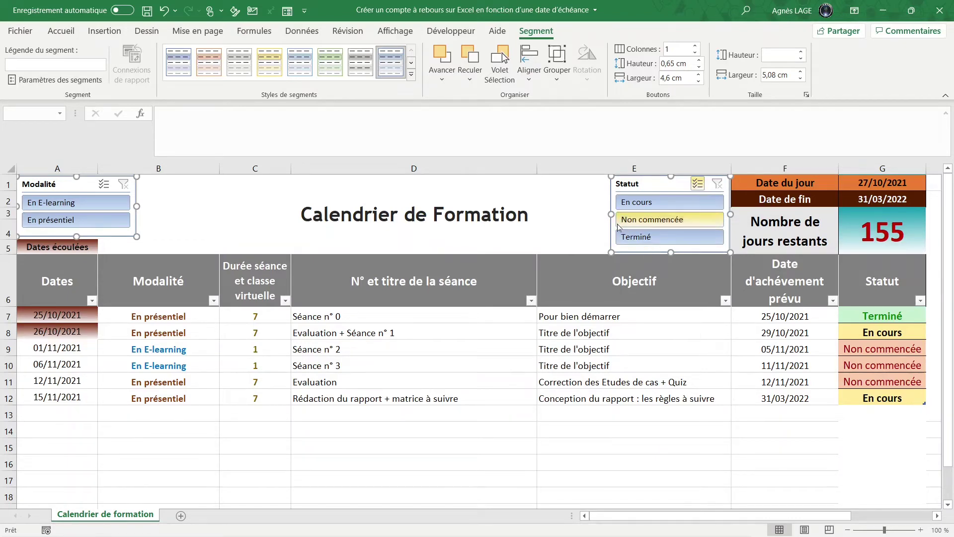
{"action": "left_click", "coordinate": [648, 207]}
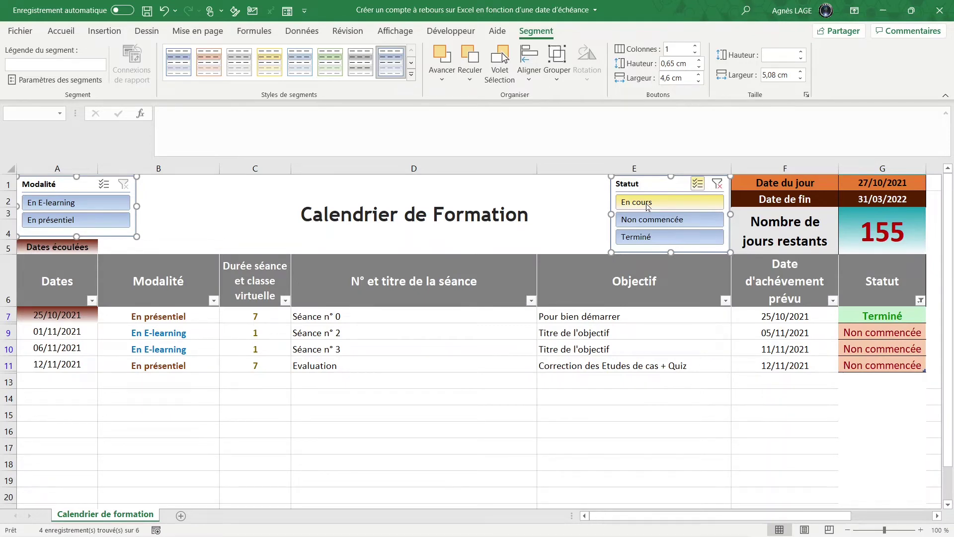
{"action": "left_click", "coordinate": [632, 243]}
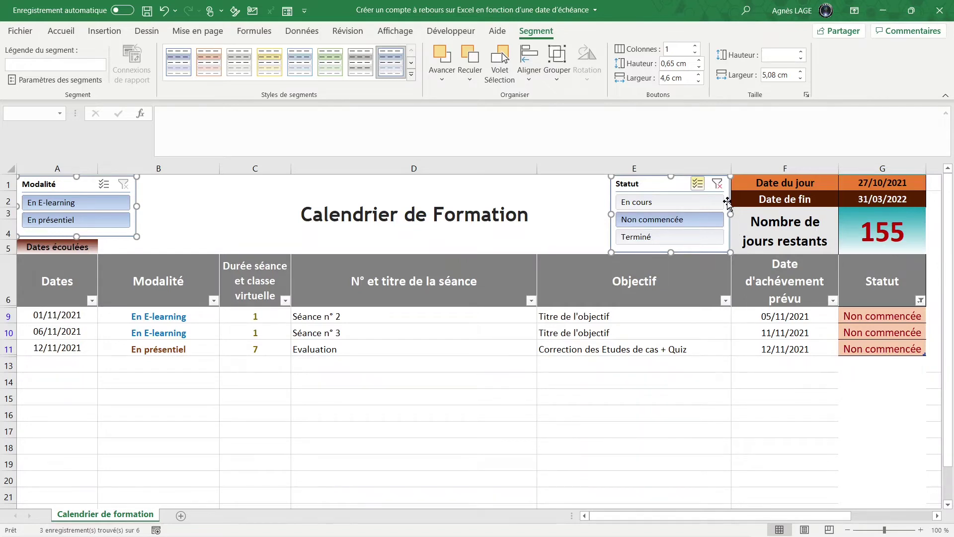
{"action": "left_click", "coordinate": [717, 185]}
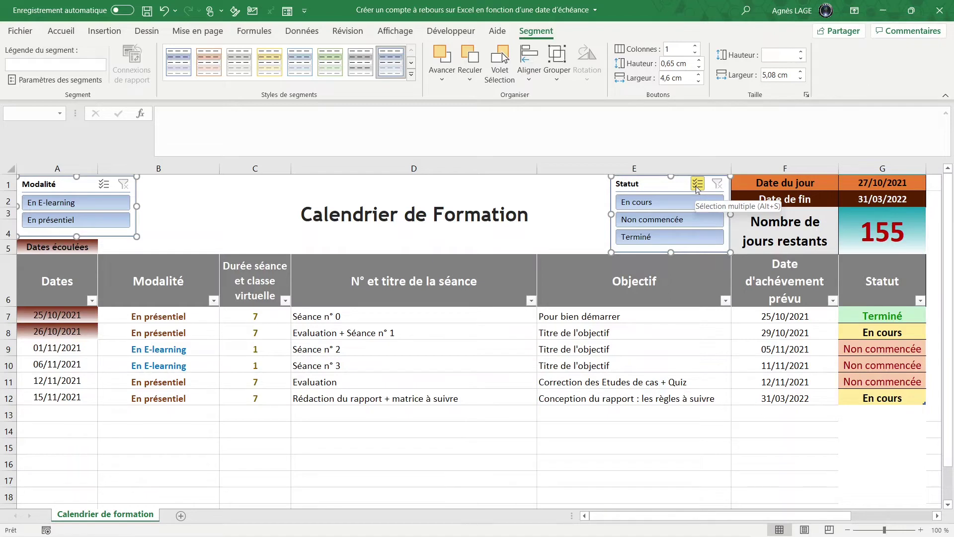
- Toggle Statut multi-select, hide then show En cours, and clear the Statut filter
{"action": "left_click", "coordinate": [698, 185]}
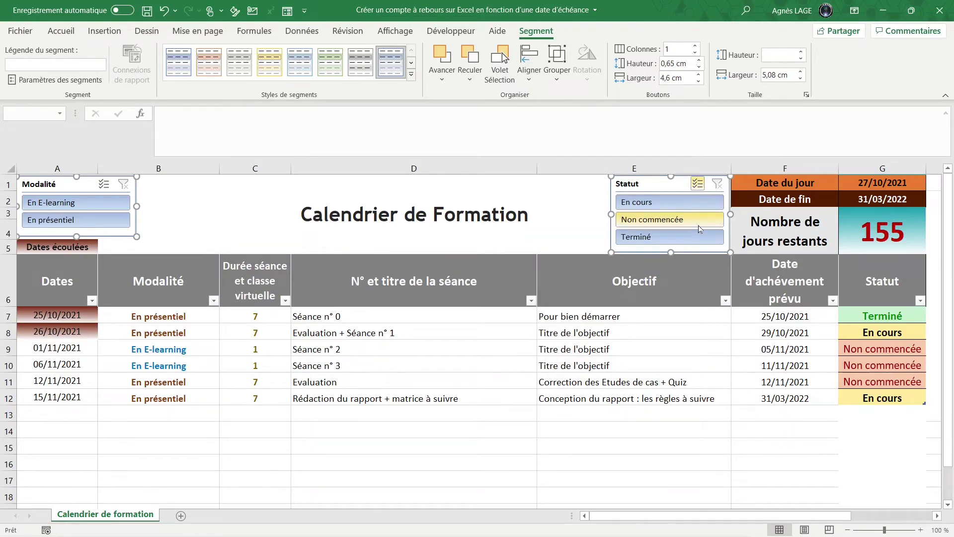
{"action": "left_click", "coordinate": [648, 207]}
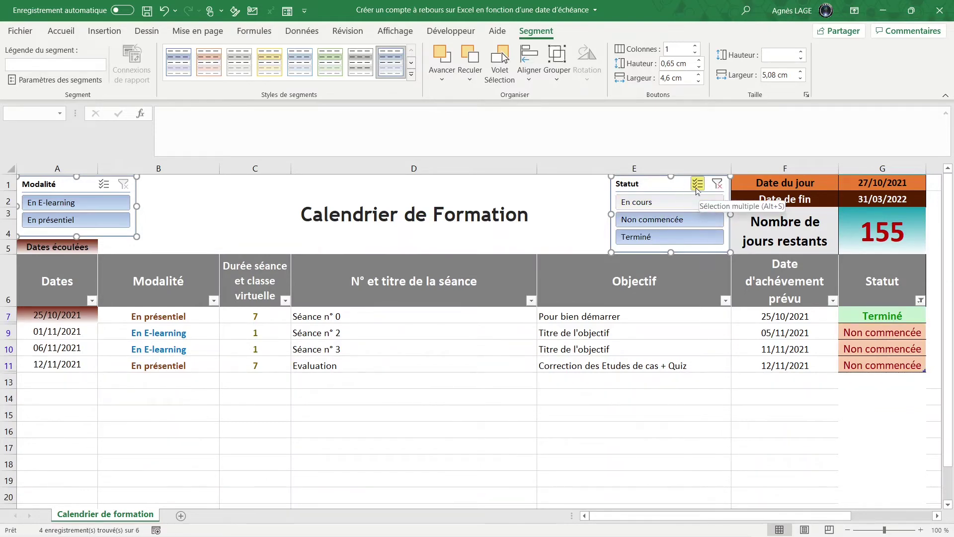
{"action": "left_click", "coordinate": [645, 203]}
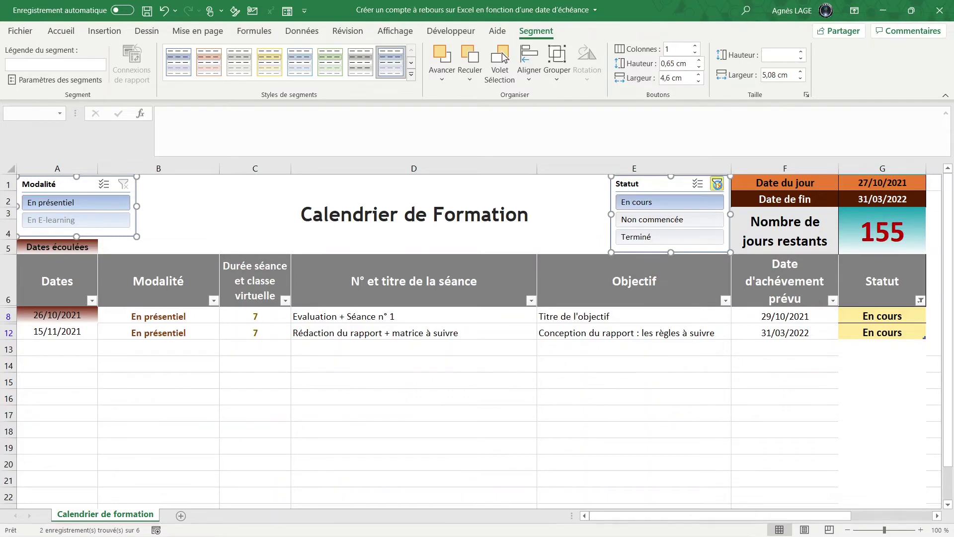
{"action": "left_click", "coordinate": [718, 185]}
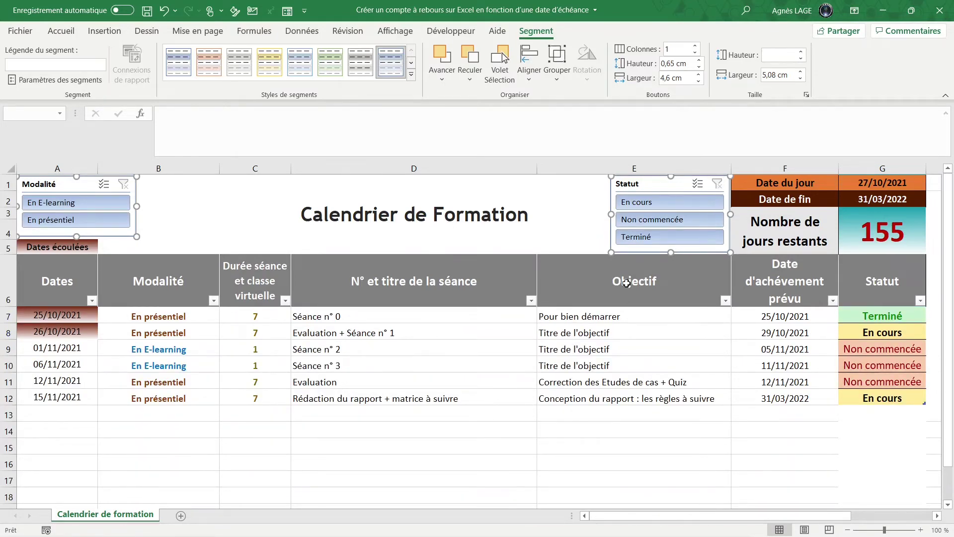
- Filter Statut to En cours plus Terminé, then clear the filter and deselect the slicers
{"action": "left_click", "coordinate": [644, 204]}
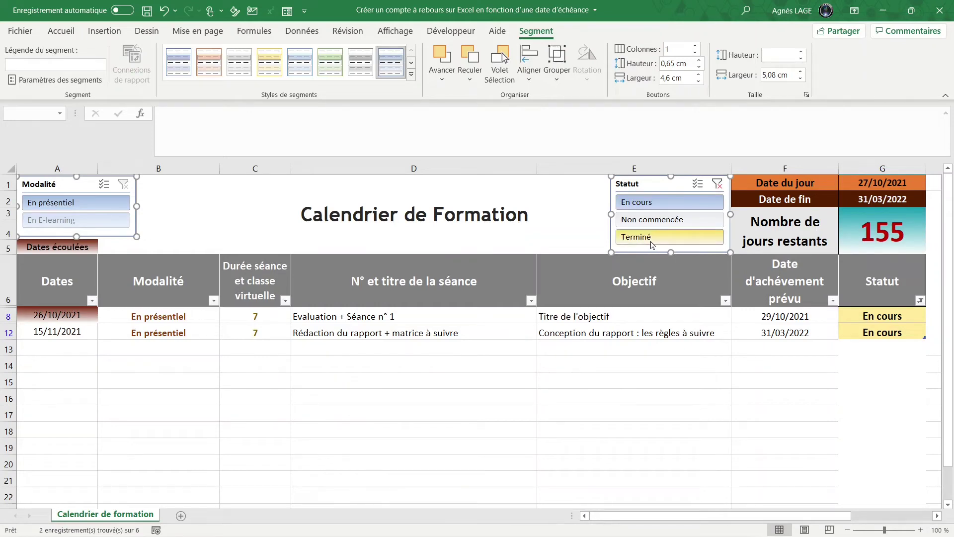
{"action": "left_click", "coordinate": [651, 239], "text": "ctrl"}
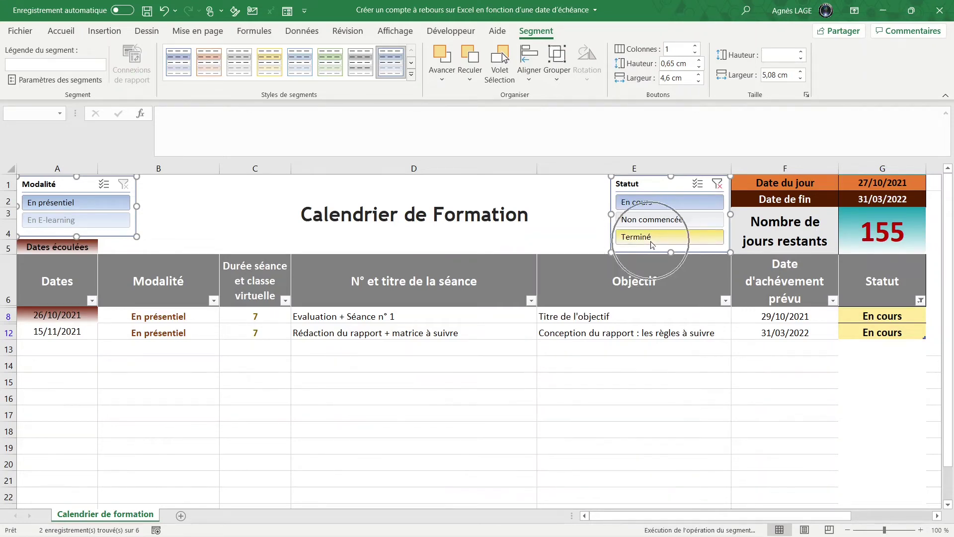
{"action": "left_click", "coordinate": [717, 184]}
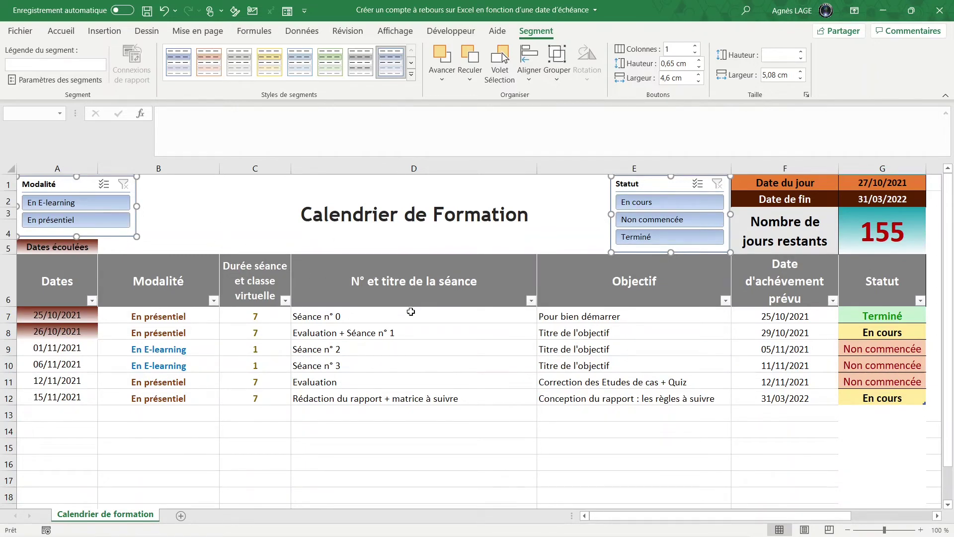
{"action": "left_click", "coordinate": [164, 213]}
{"action": "left_click", "coordinate": [135, 192]}
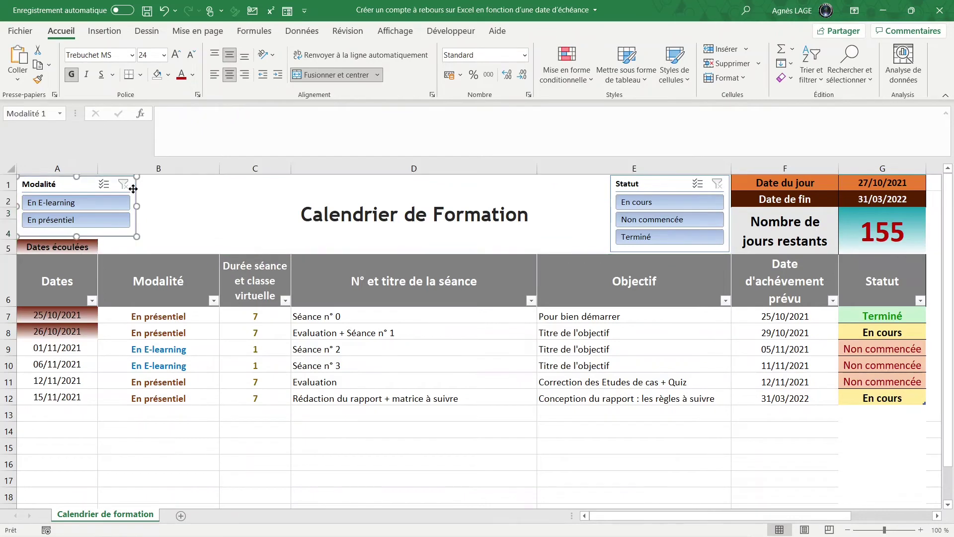
{"action": "right_click", "coordinate": [139, 197]}
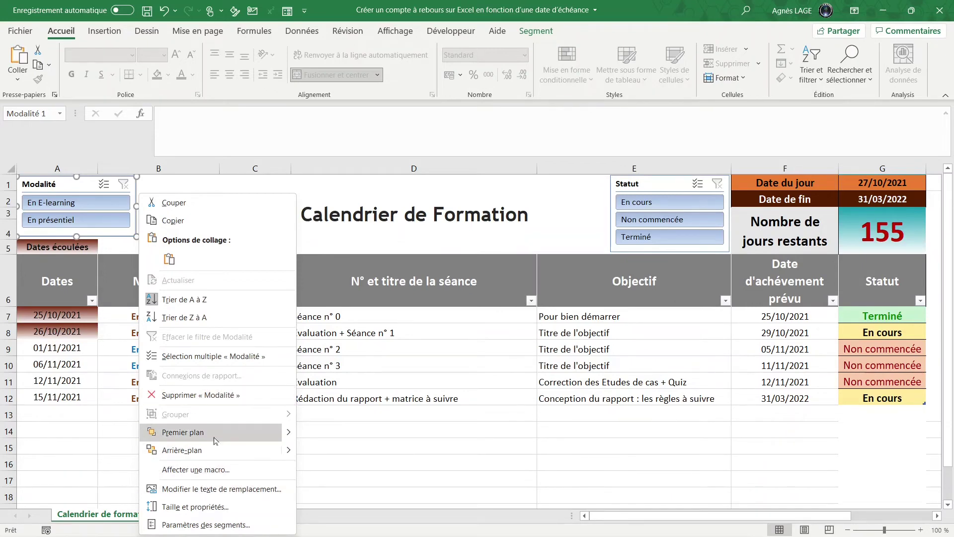
{"action": "left_click", "coordinate": [189, 525]}
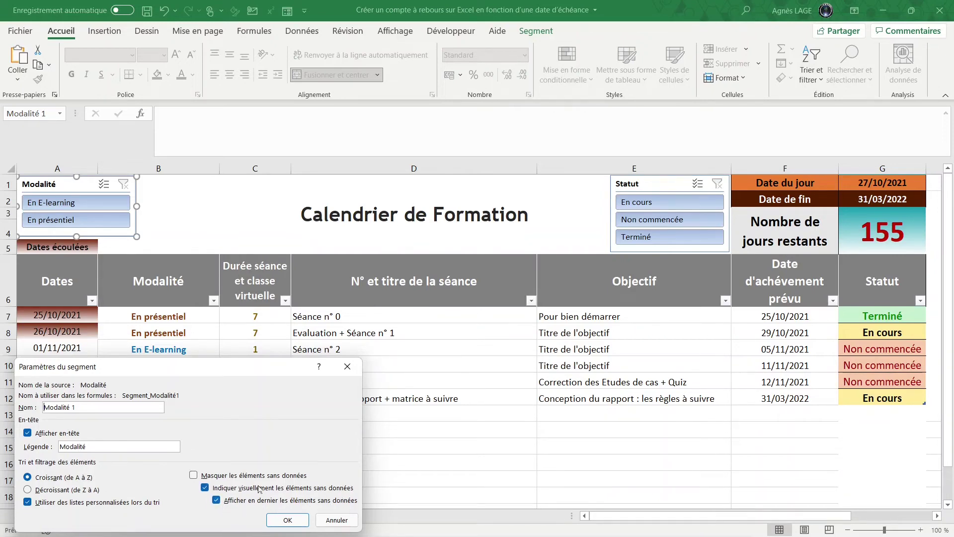
{"action": "left_click", "coordinate": [294, 521]}
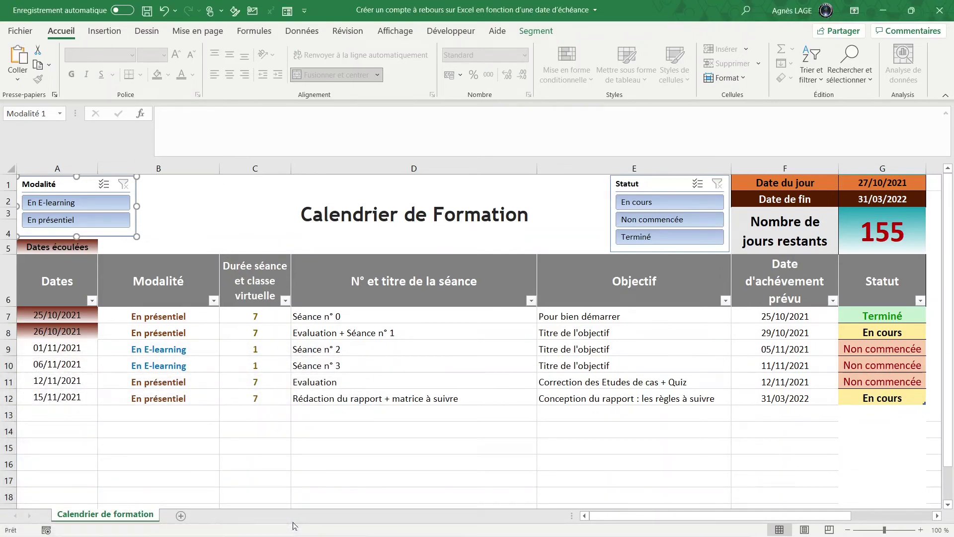
{"action": "left_click", "coordinate": [148, 398]}
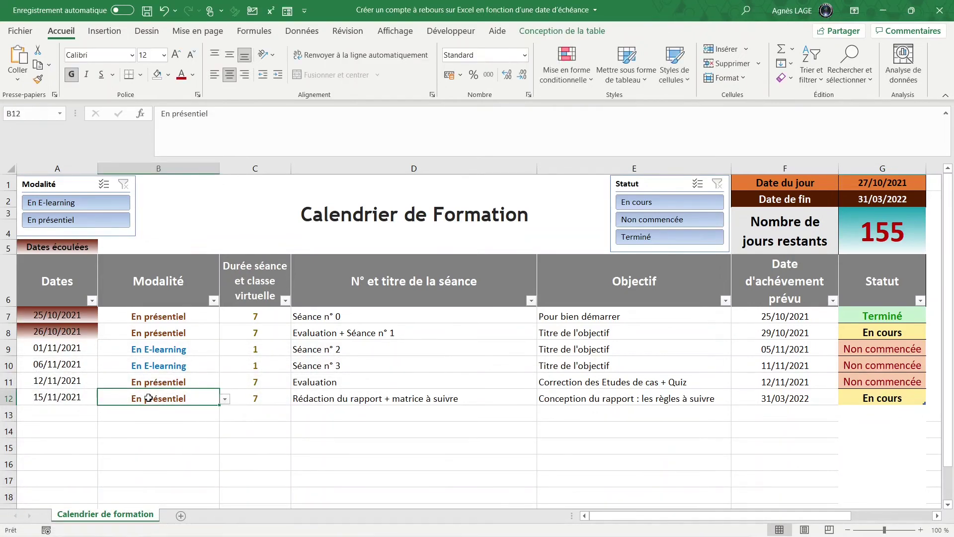
{"action": "key", "text": "Delete"}
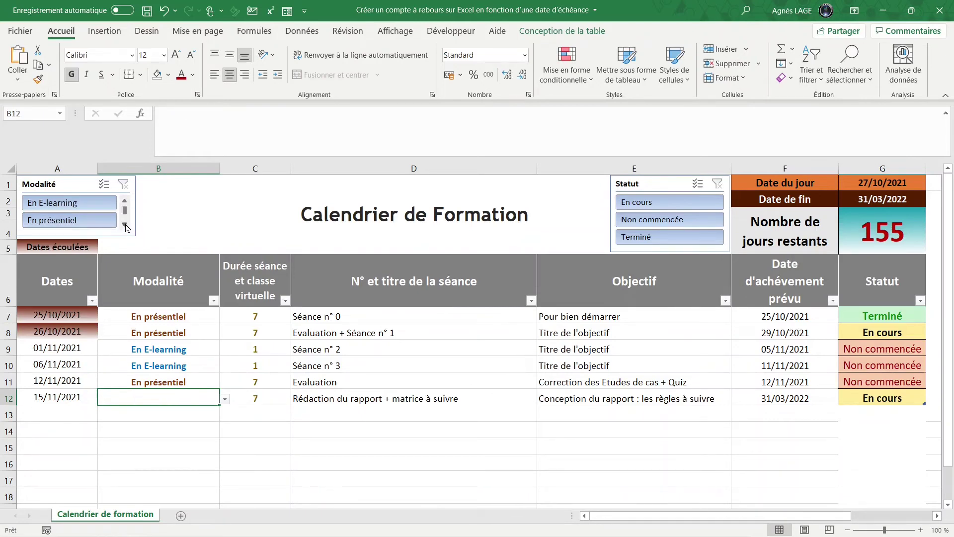
{"action": "left_click", "coordinate": [124, 226]}
{"action": "left_click_drag", "start_coordinate": [126, 227], "coordinate": [77, 255]}
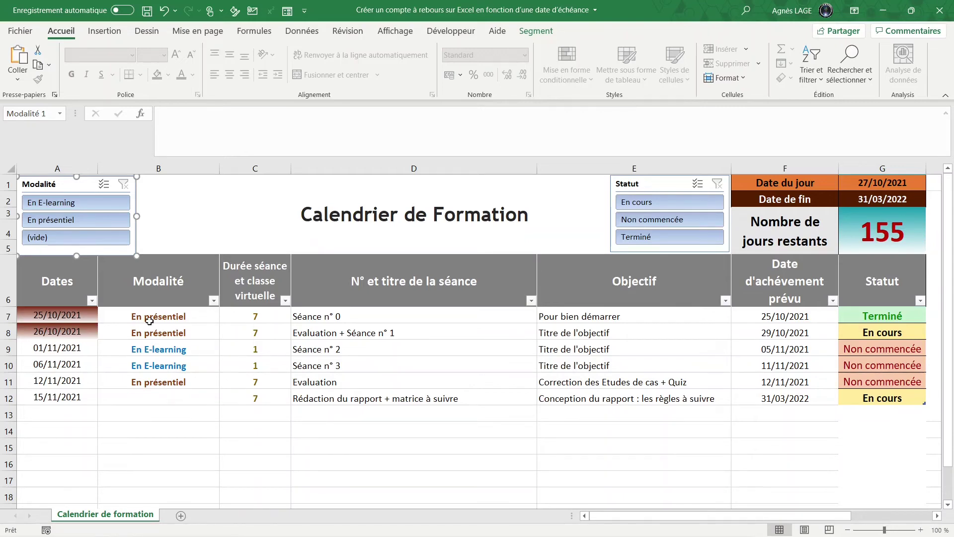
{"action": "left_click", "coordinate": [65, 237]}
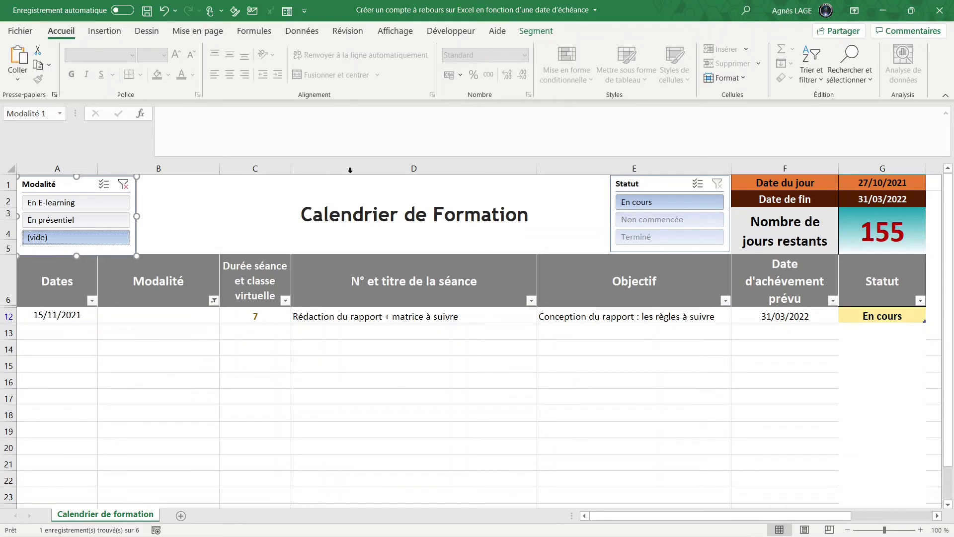
{"action": "left_click", "coordinate": [536, 32]}
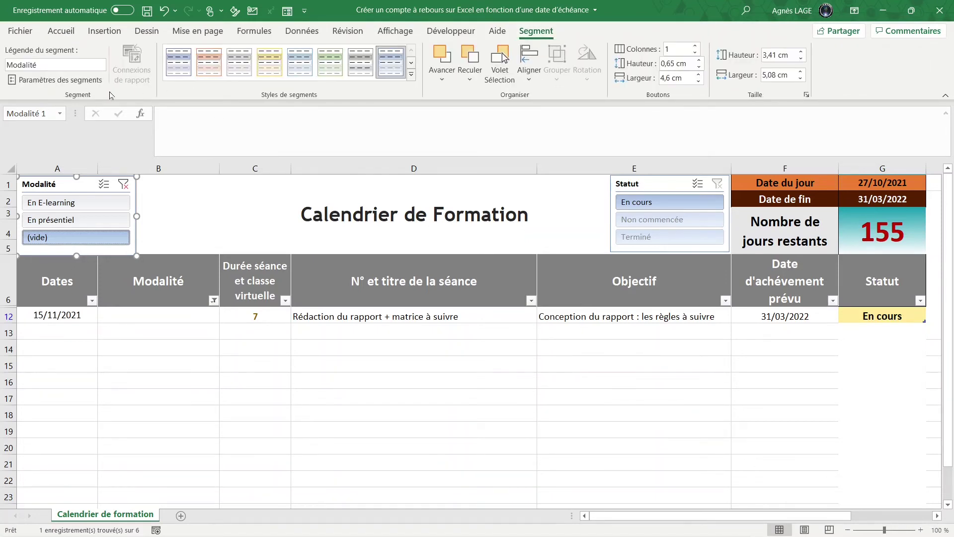
{"action": "key", "text": "ctrl+z"}
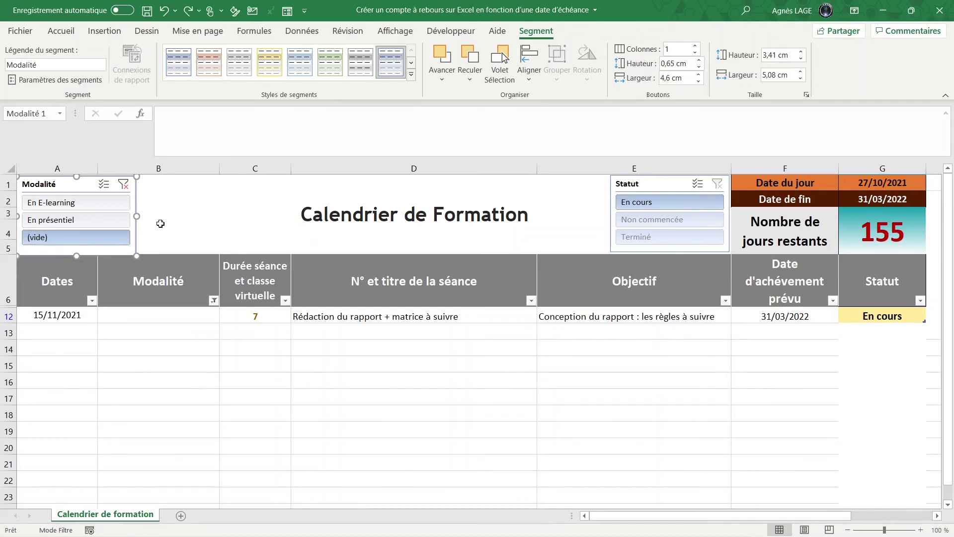
{"action": "key", "text": "ctrl+z"}
{"action": "key", "text": "ctrl+z"}
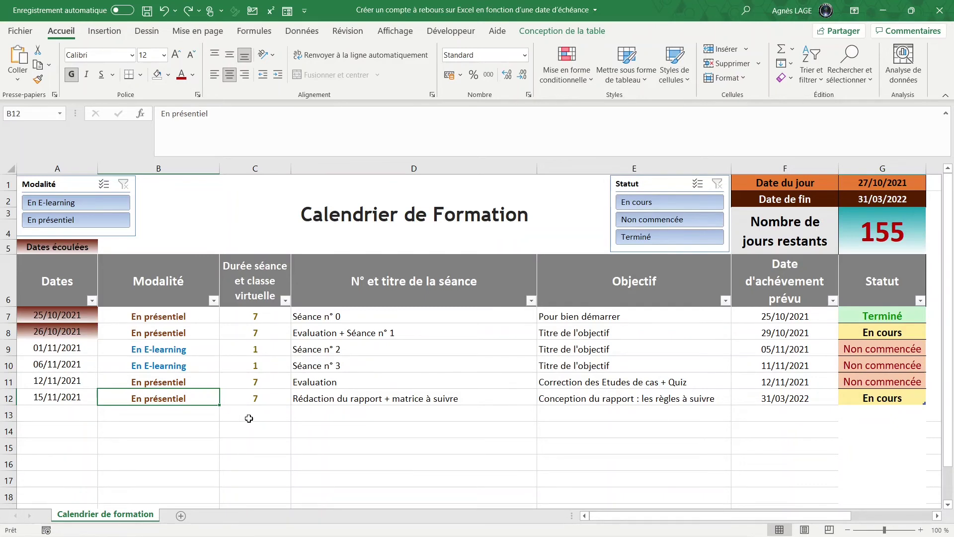
- Add a total row and set the C13 duration total to Moyenne, giving 5
{"action": "left_click", "coordinate": [245, 419]}
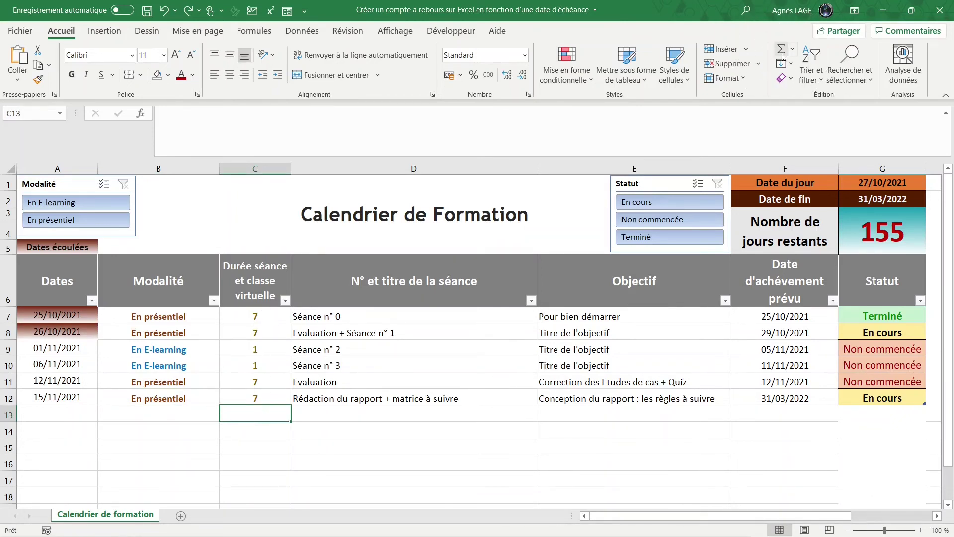
{"action": "left_click", "coordinate": [782, 53]}
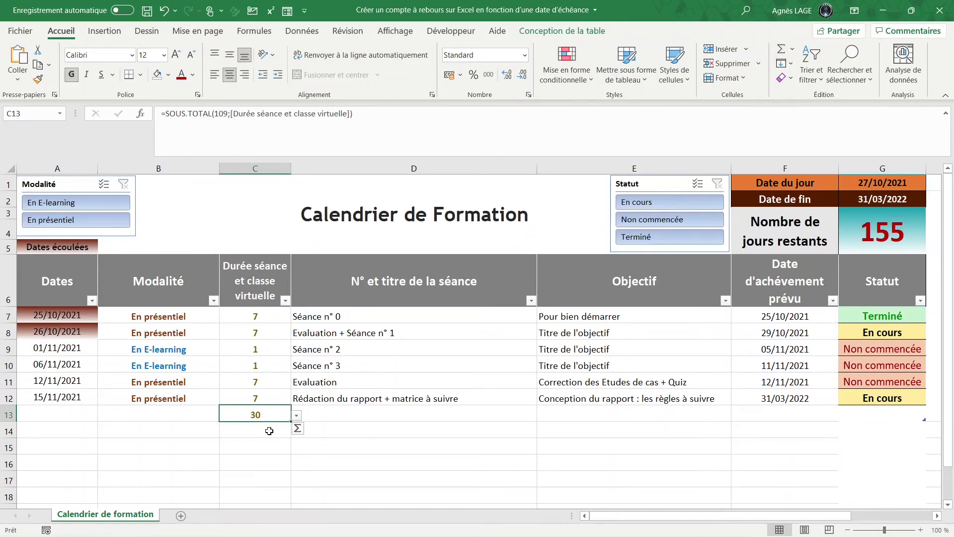
{"action": "left_click", "coordinate": [296, 415]}
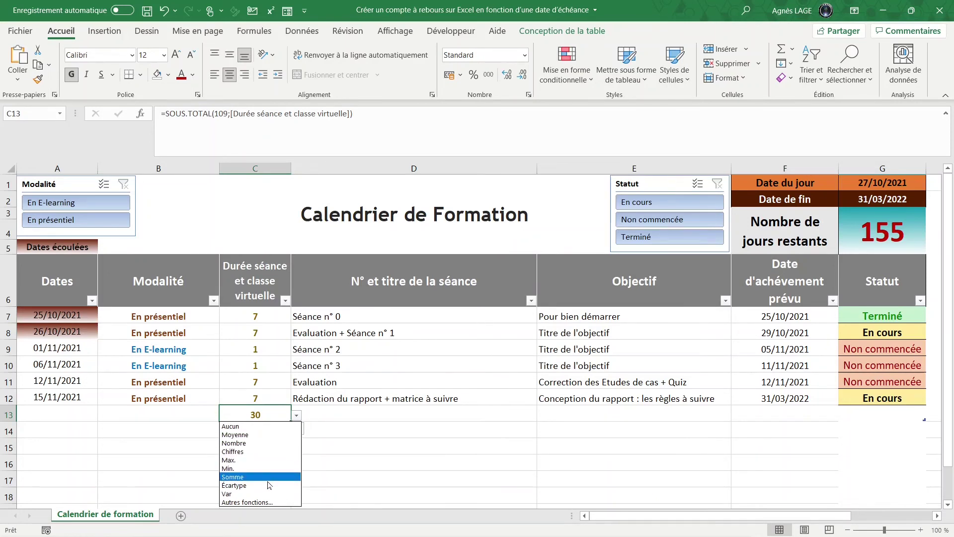
{"action": "left_click", "coordinate": [250, 435]}
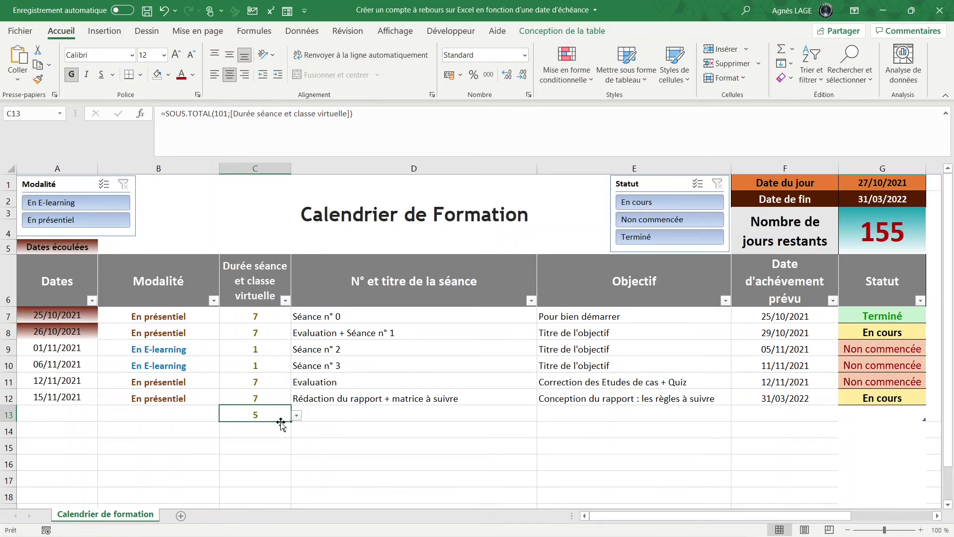
- Check the total row cells D13 and E13, then review C13's function choices
{"action": "left_click", "coordinate": [402, 413]}
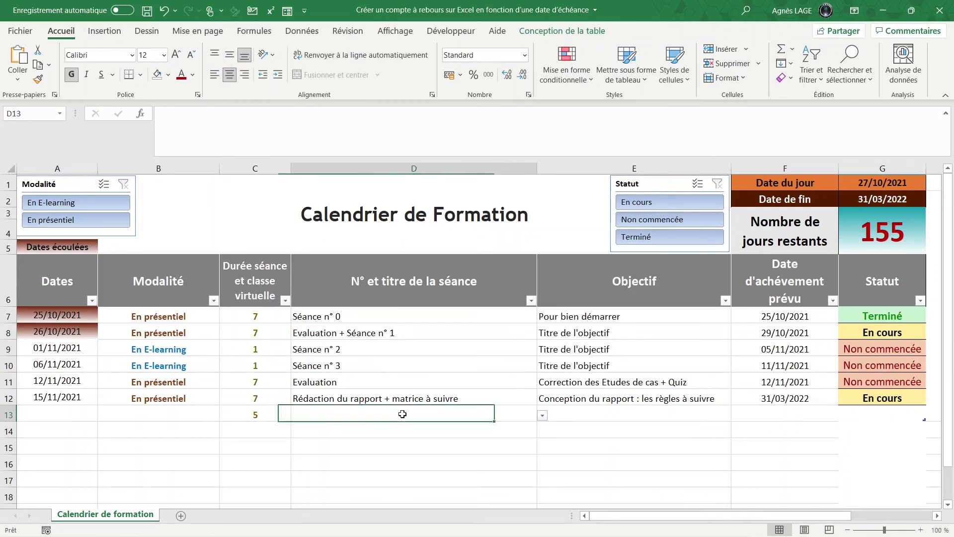
{"action": "left_click", "coordinate": [614, 412]}
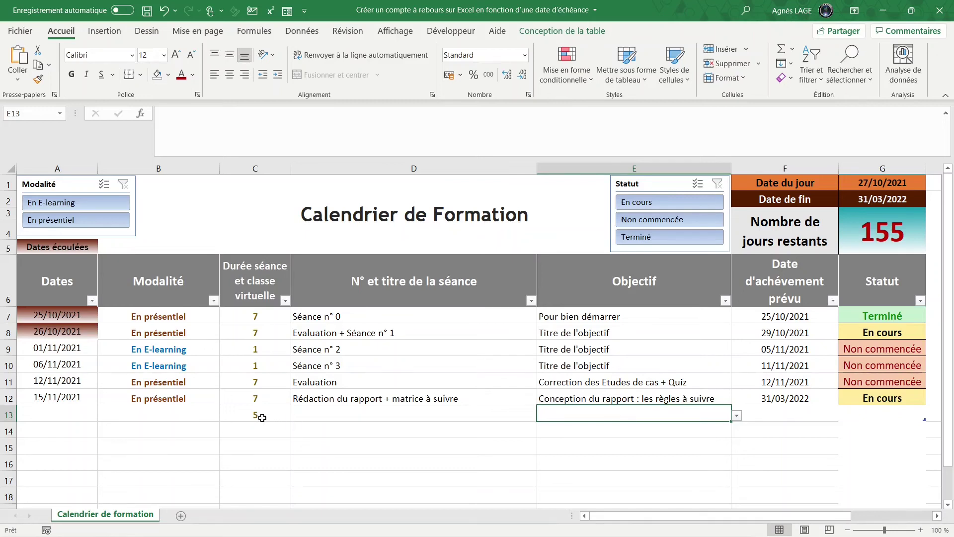
{"action": "left_click", "coordinate": [284, 414]}
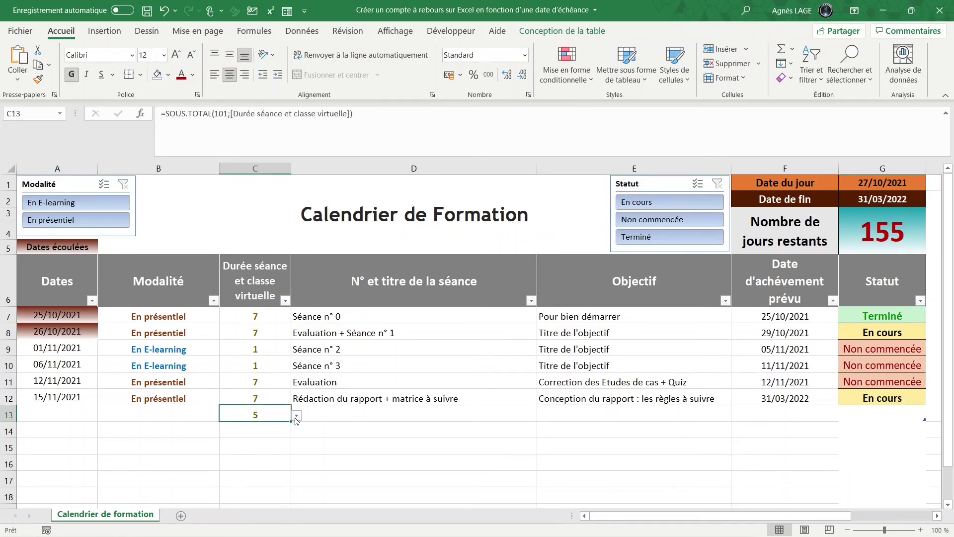
{"action": "left_click", "coordinate": [296, 415]}
{"action": "left_click", "coordinate": [278, 411]}
- Delete the total row via Supprimer > Lignes de tableau from C13's context menu
{"action": "right_click", "coordinate": [278, 412]}
{"action": "mouse_move", "coordinate": [319, 180]}
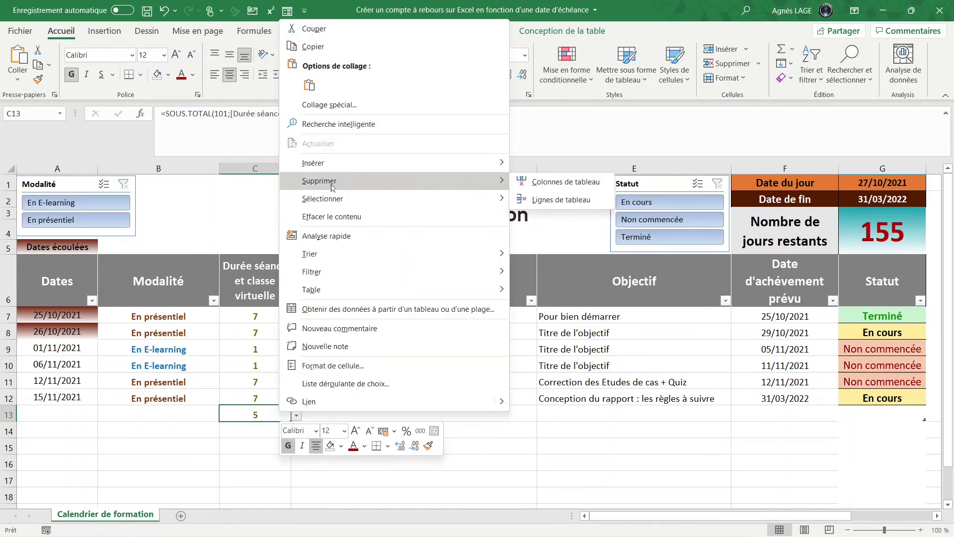
{"action": "left_click", "coordinate": [541, 200]}
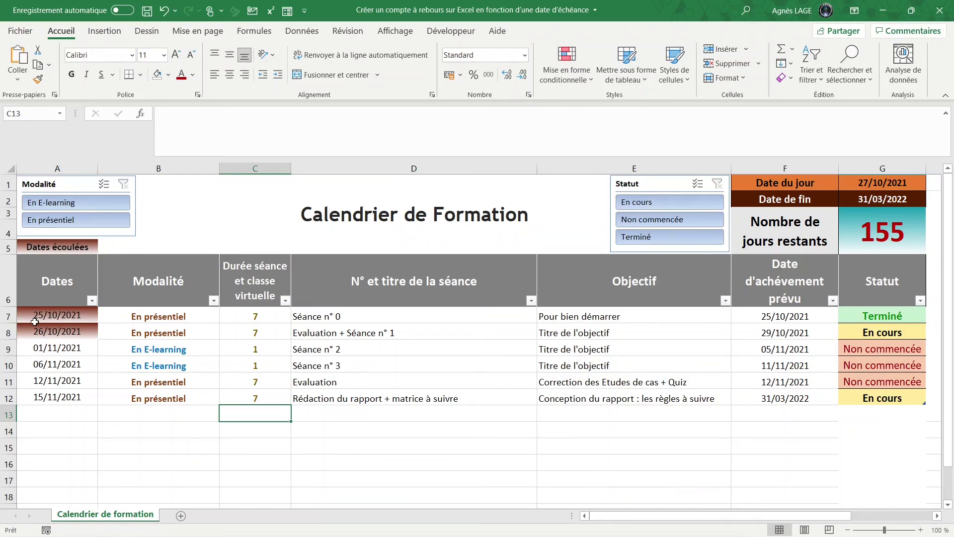
- Freeze panes at A7 so the title, slicers and headers in rows 1–6 stay fixed
{"action": "left_click", "coordinate": [10, 315]}
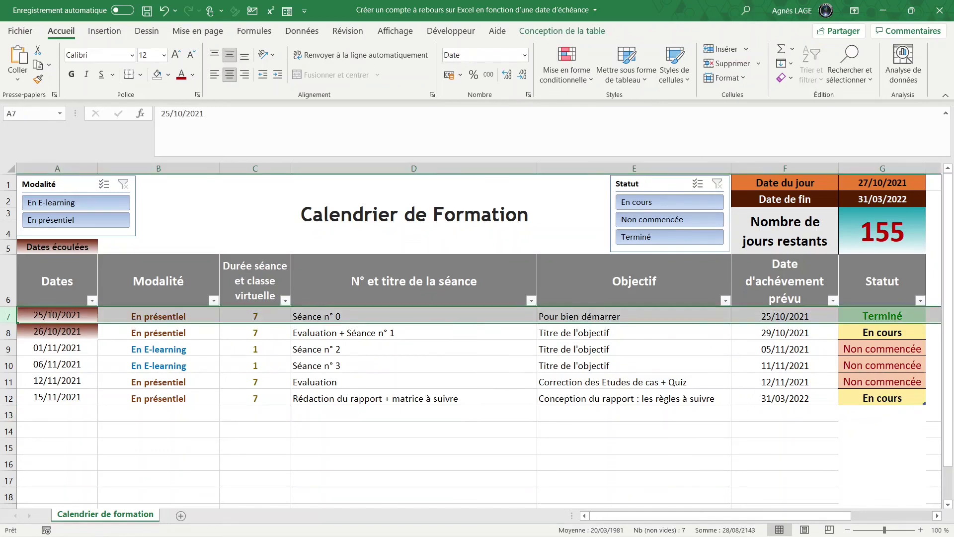
{"action": "left_click", "coordinate": [391, 33]}
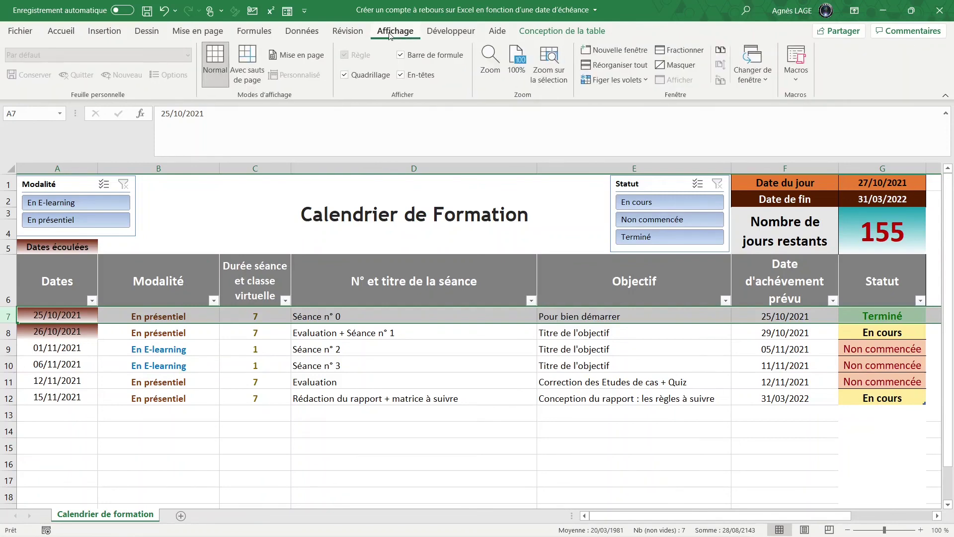
{"action": "left_click", "coordinate": [648, 87]}
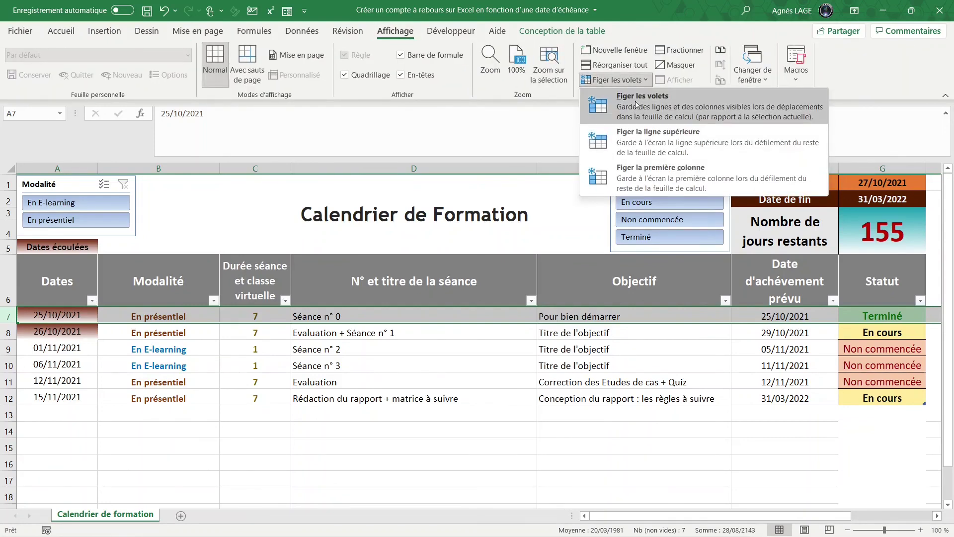
{"action": "left_click", "coordinate": [635, 100]}
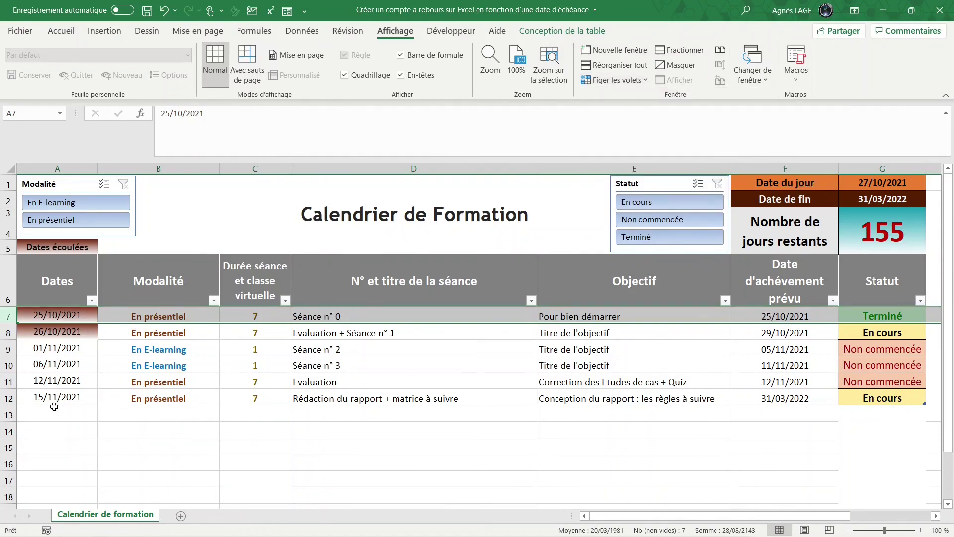
- Scroll the table down and back up from A16 to test the frozen panes
{"action": "left_click", "coordinate": [64, 462]}
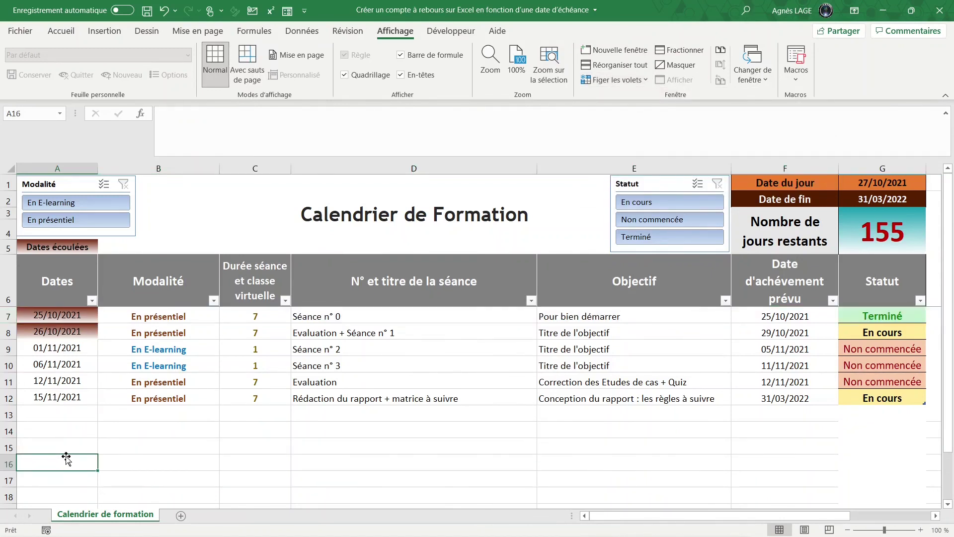
{"action": "scroll", "coordinate": [273, 437], "scroll_direction": "down", "scroll_amount": 1}
{"action": "scroll", "coordinate": [273, 437], "scroll_direction": "down", "scroll_amount": 5}
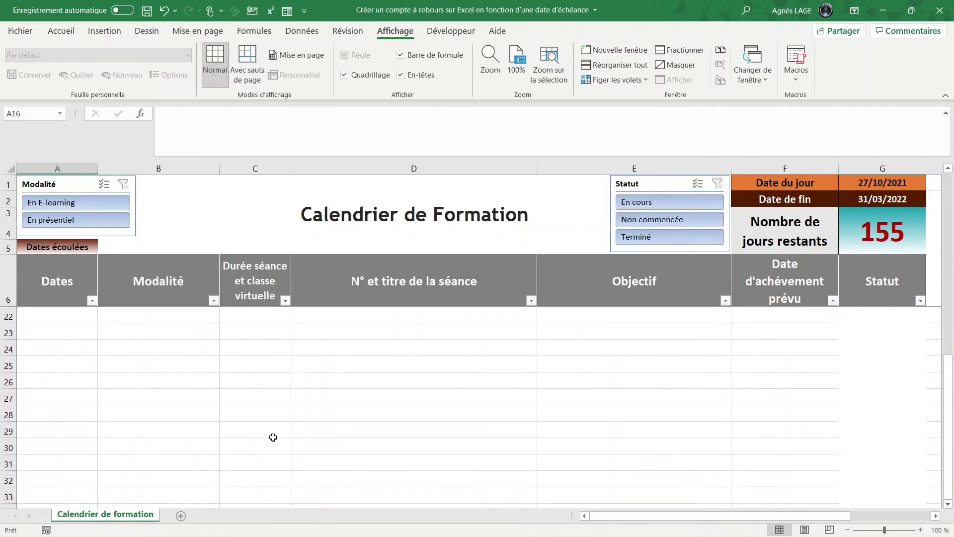
{"action": "scroll", "coordinate": [274, 437], "scroll_direction": "down", "scroll_amount": 3}
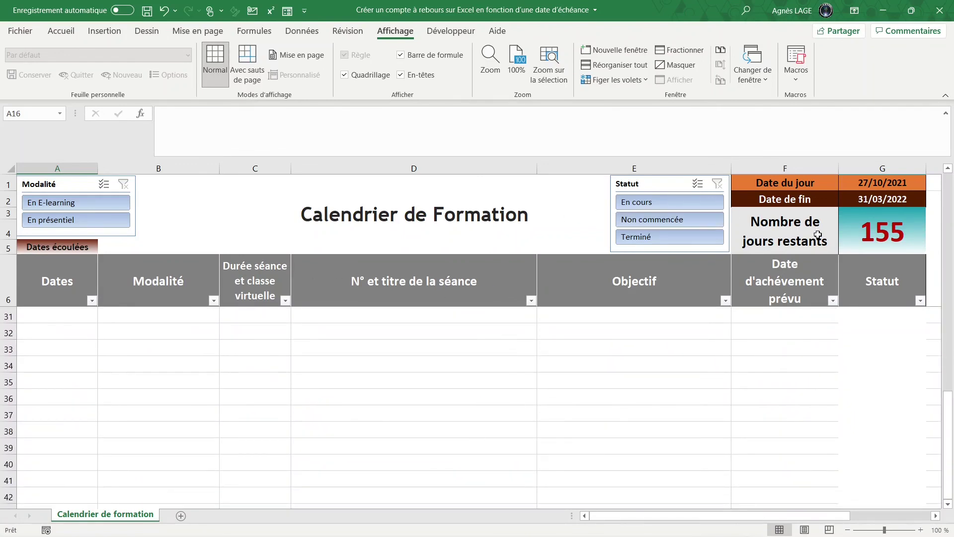
{"action": "scroll", "coordinate": [624, 409], "scroll_direction": "up", "scroll_amount": 6}
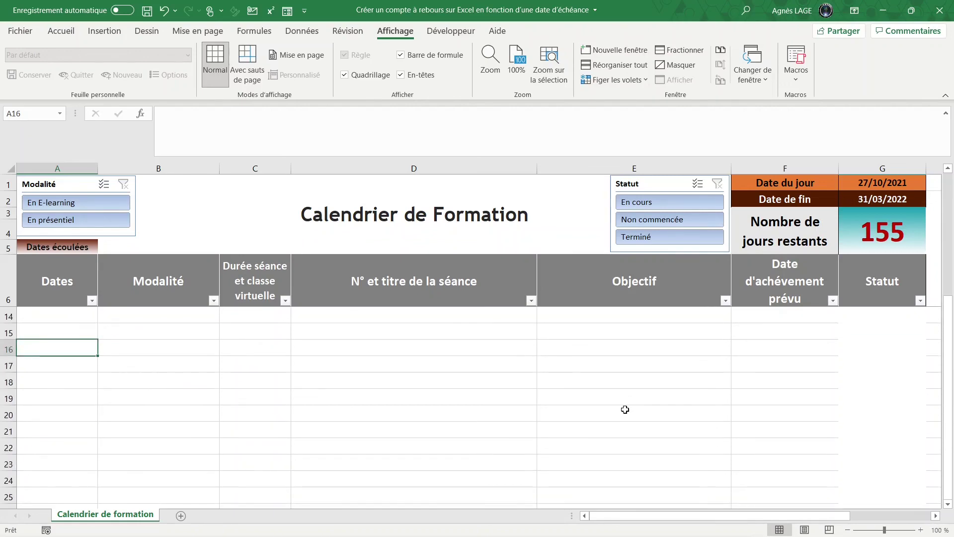